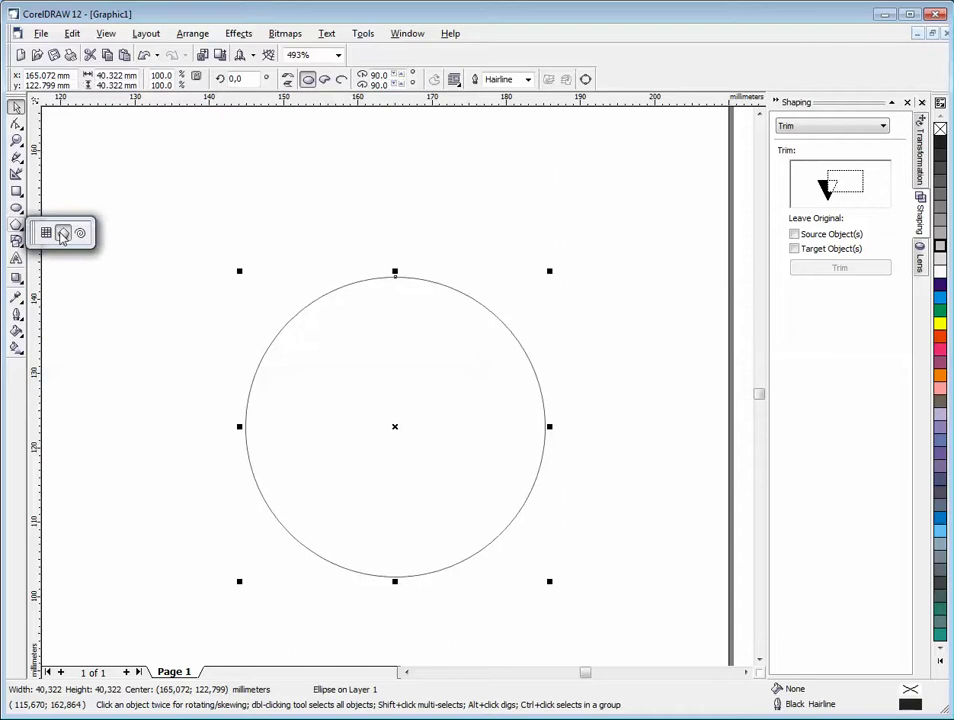
# - Draw a three-sided polygon about 6.9 × 6 mm and place it centred on the circle's top edge
pyautogui.click(62, 234)
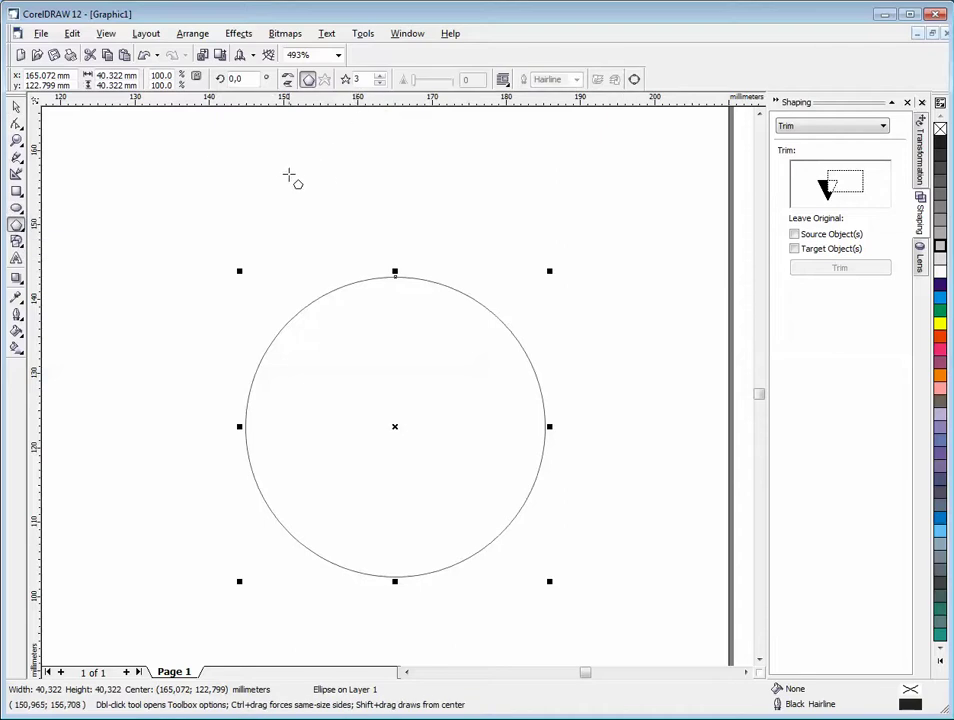
pyautogui.moveTo(318, 174); pyautogui.dragTo(362, 231)
pyautogui.click(16, 106)
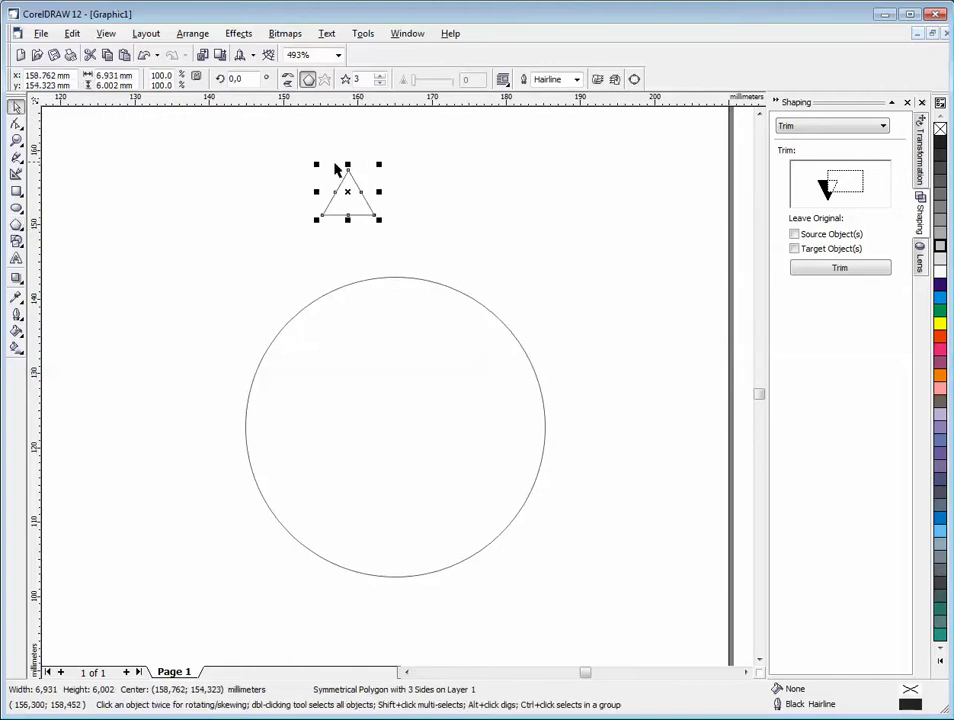
pyautogui.moveTo(342, 189); pyautogui.dragTo(394, 267)
# - Set the triangle's rotation centre at the circle's centre and duplicate it in 20° rotations until the triangles ring the whole circle
pyautogui.click(396, 271)
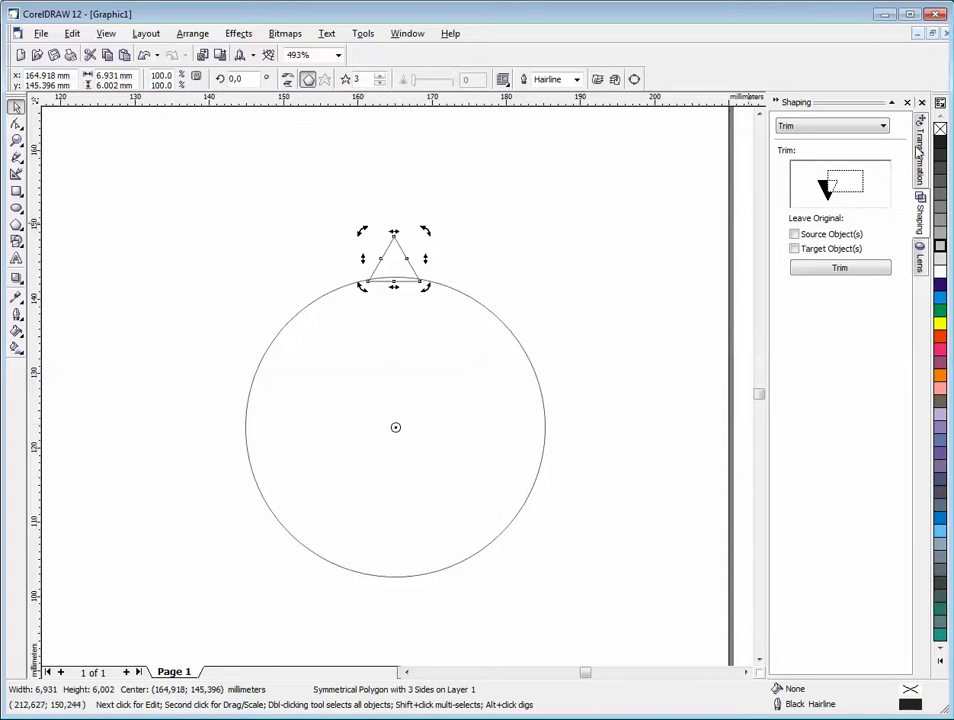
pyautogui.click(922, 178)
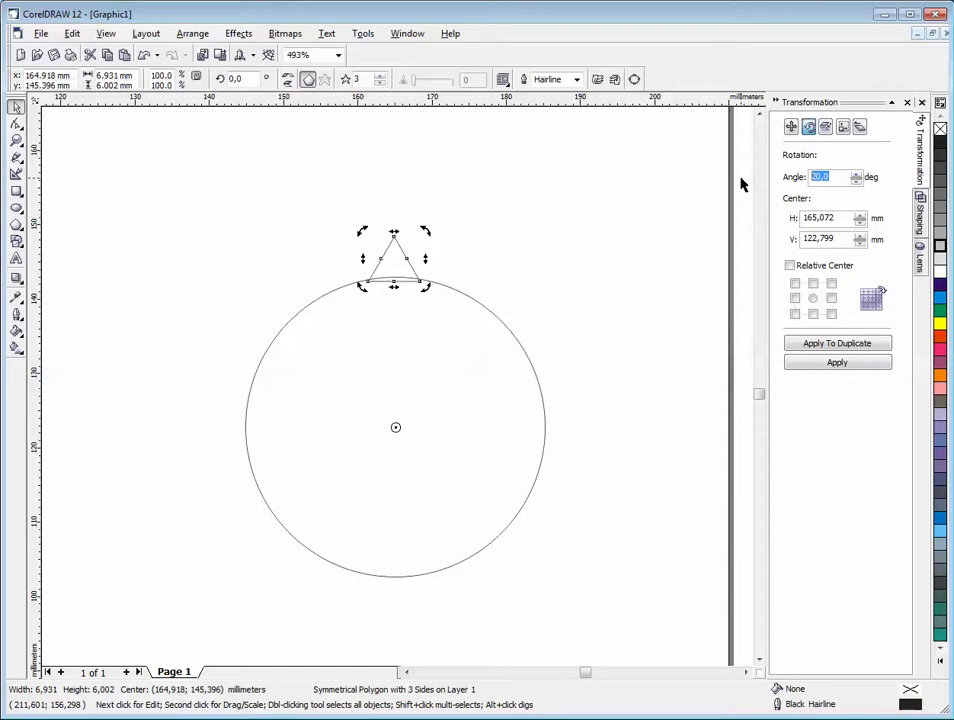
pyautogui.click(855, 345)
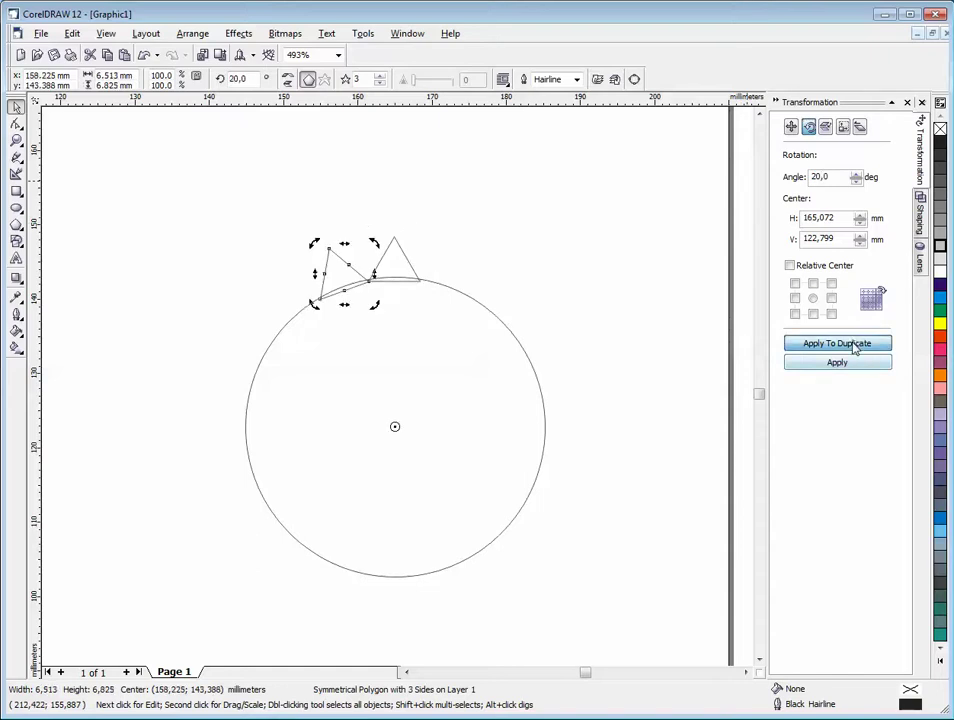
pyautogui.click(855, 345)
pyautogui.click(855, 345)
pyautogui.click(855, 345)
pyautogui.click(855, 345)
pyautogui.click(855, 345)
pyautogui.click(855, 345)
pyautogui.click(855, 345)
pyautogui.click(855, 345)
pyautogui.click(855, 345)
pyautogui.click(855, 345)
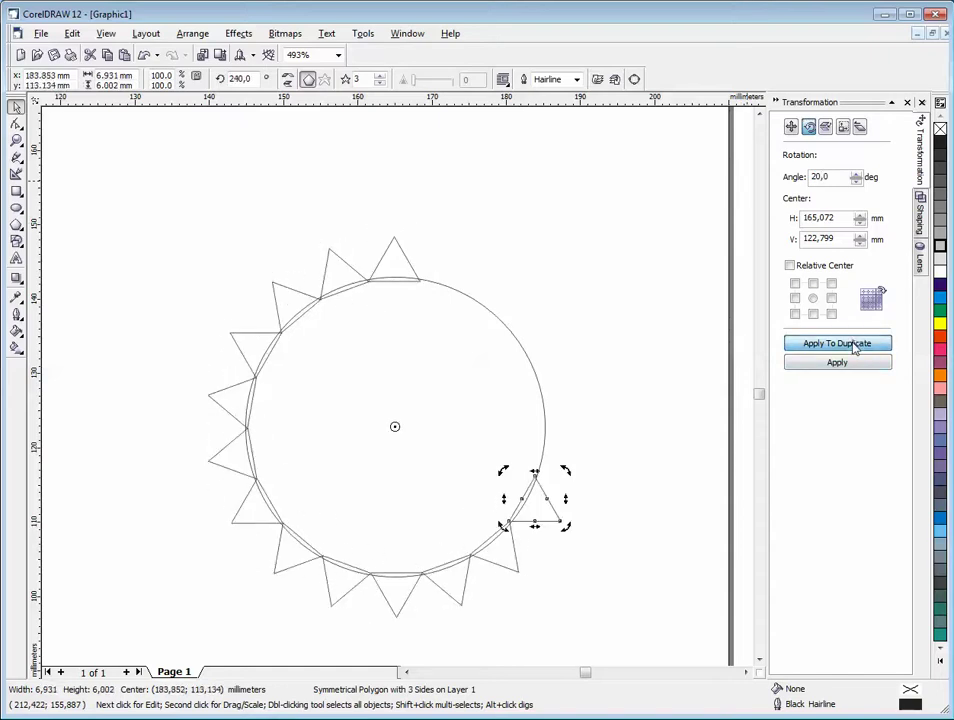
pyautogui.click(855, 345)
pyautogui.click(855, 345)
pyautogui.click(855, 345)
pyautogui.click(855, 345)
pyautogui.click(855, 345)
pyautogui.click(710, 341)
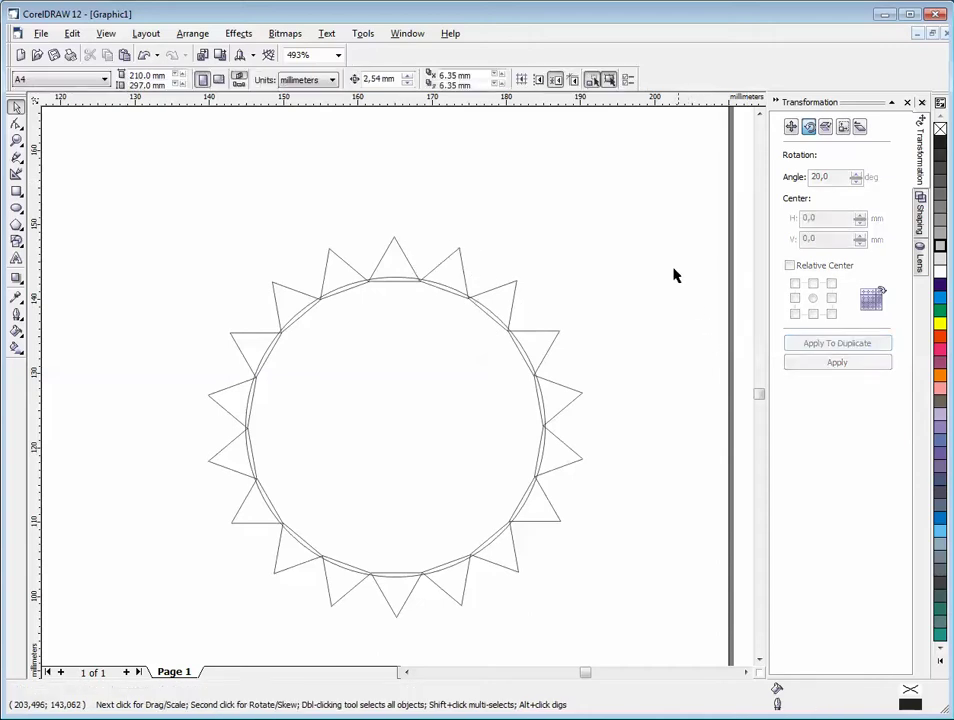
# - Weld the circle and all the surrounding triangles into a single star-shaped curve
pyautogui.moveTo(656, 232); pyautogui.dragTo(168, 650)
pyautogui.click(921, 208)
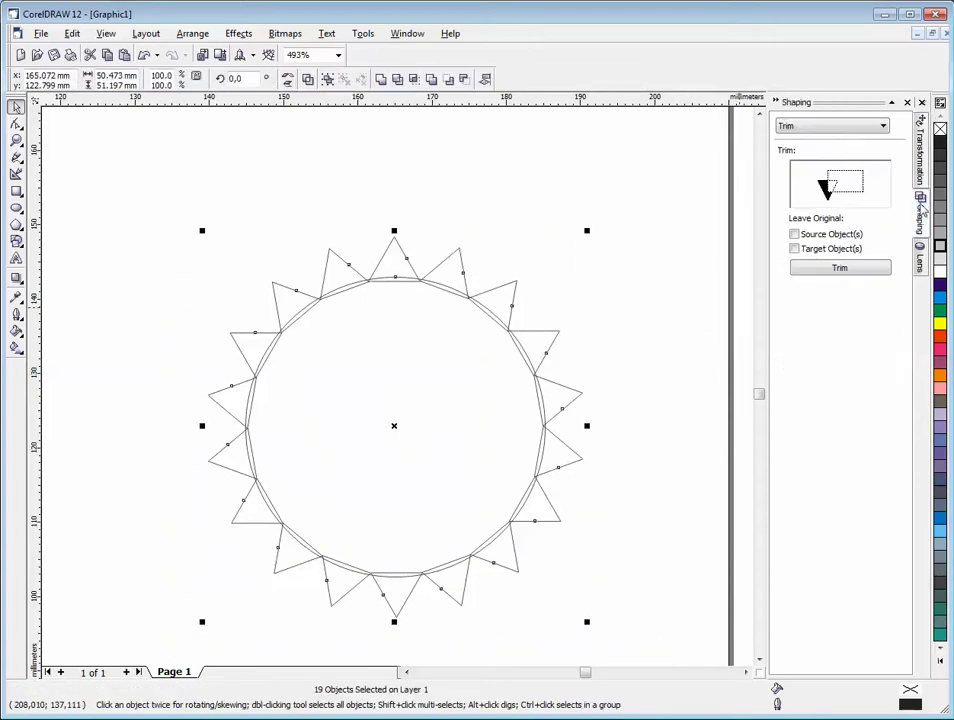
pyautogui.click(833, 126)
pyautogui.click(826, 141)
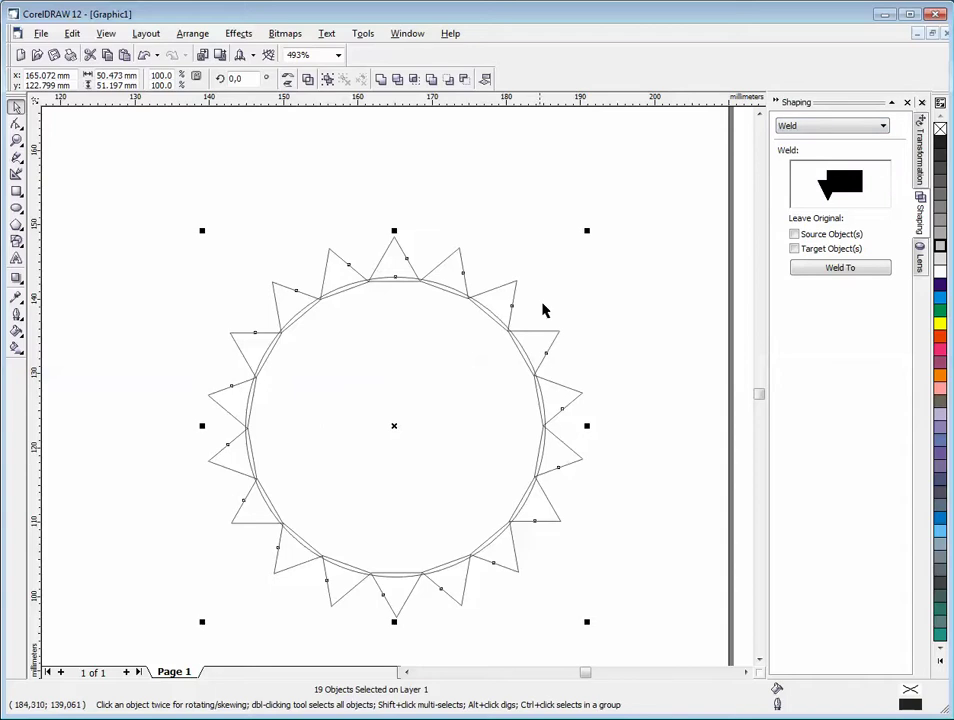
pyautogui.click(840, 268)
pyautogui.click(371, 234)
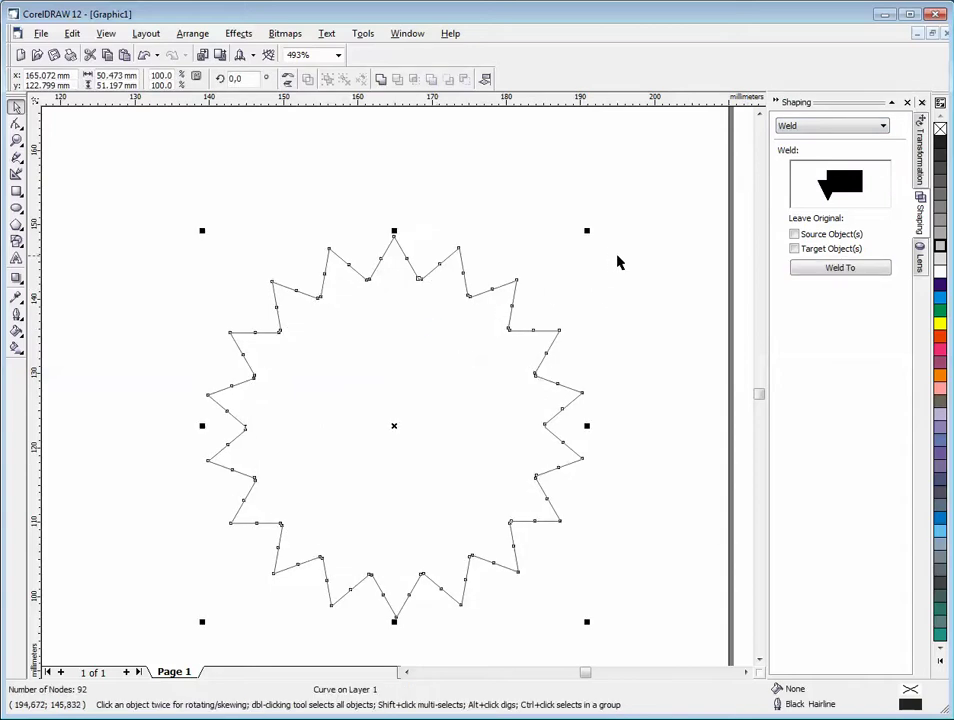
# - Colour both the fill and the outline of the welded star magenta
pyautogui.click(585, 345)
pyautogui.press('Tab')
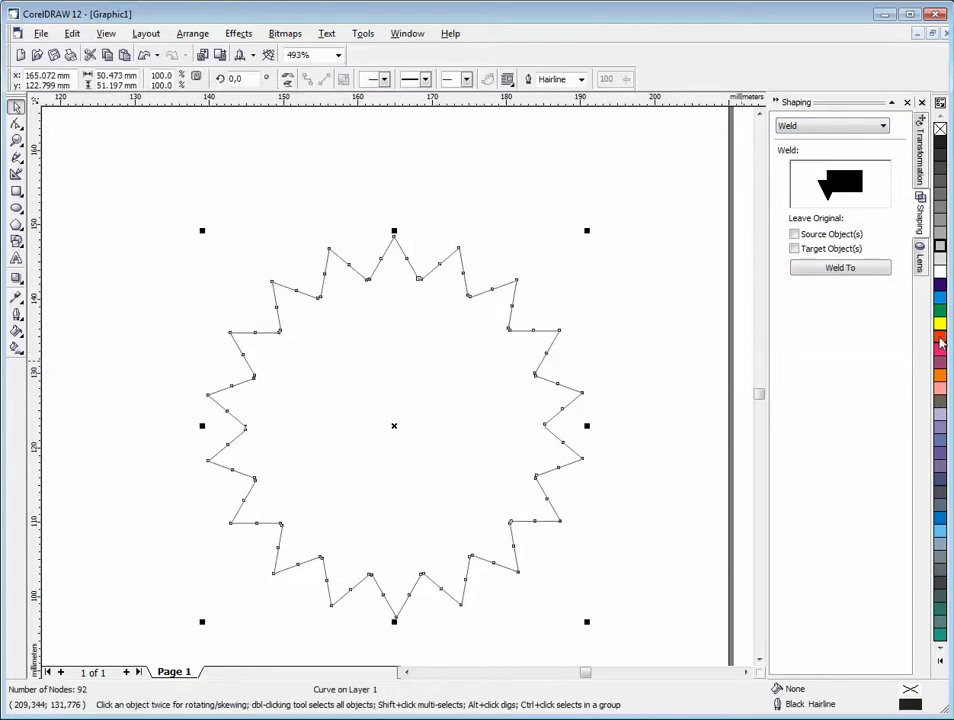
pyautogui.click(940, 352)
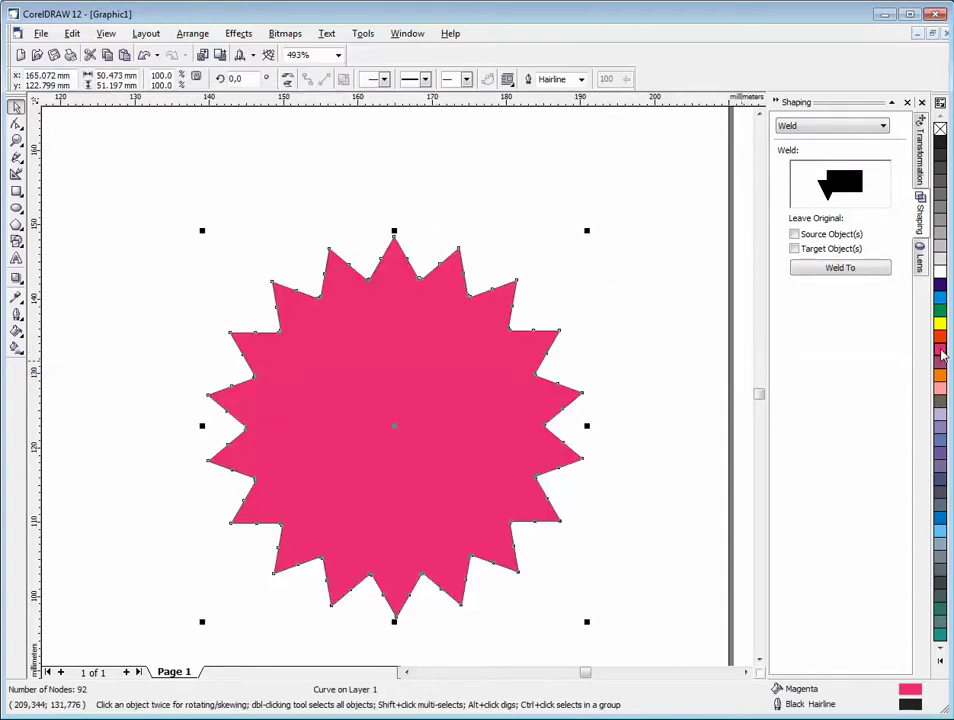
pyautogui.click(133, 322)
# - Apply a linear fountain fill to the star, running from magenta at its lower right to white at its upper left
pyautogui.click(16, 347)
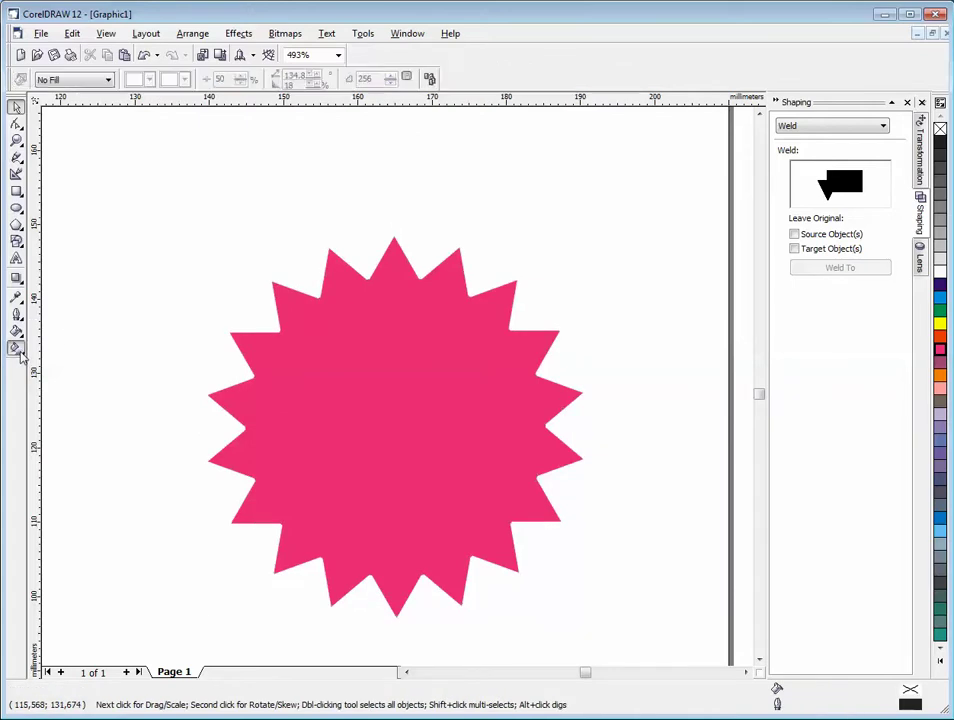
pyautogui.click(46, 358)
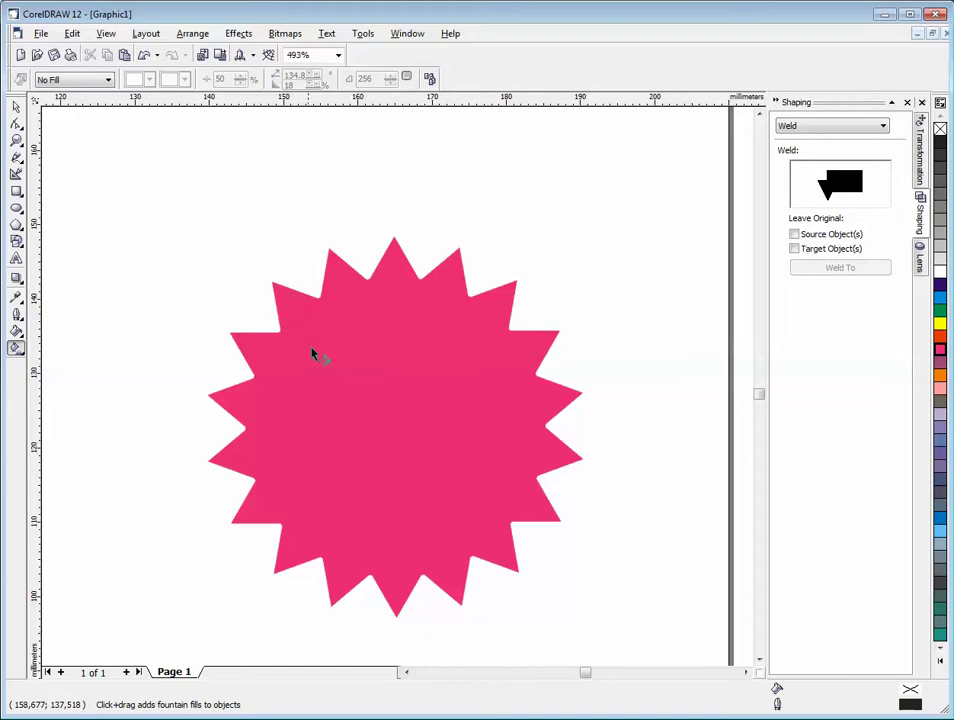
pyautogui.click(430, 517)
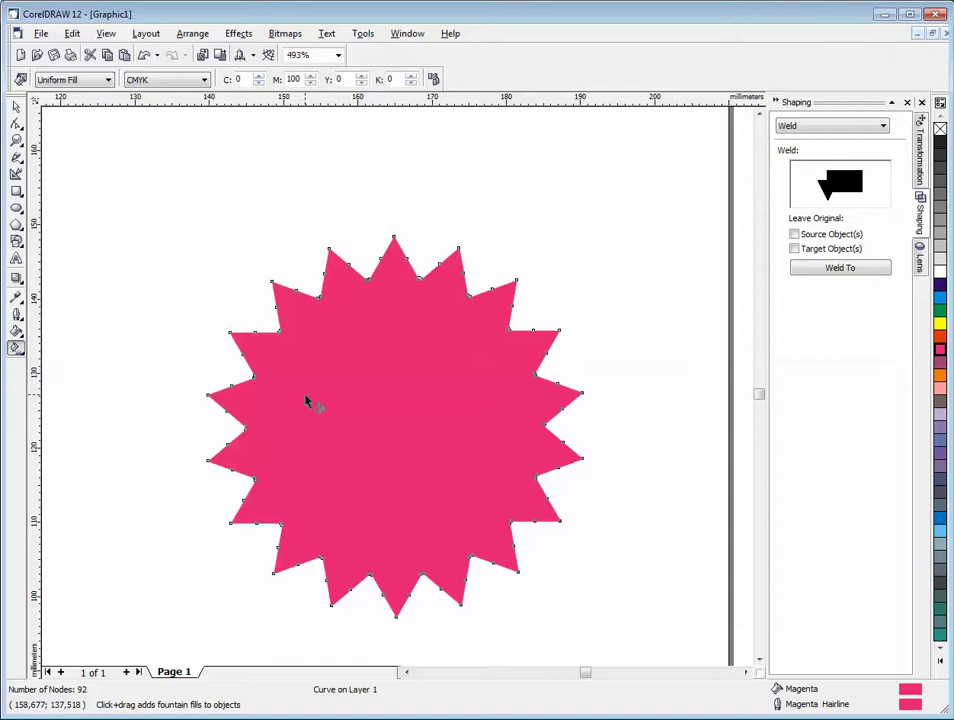
pyautogui.click(20, 110)
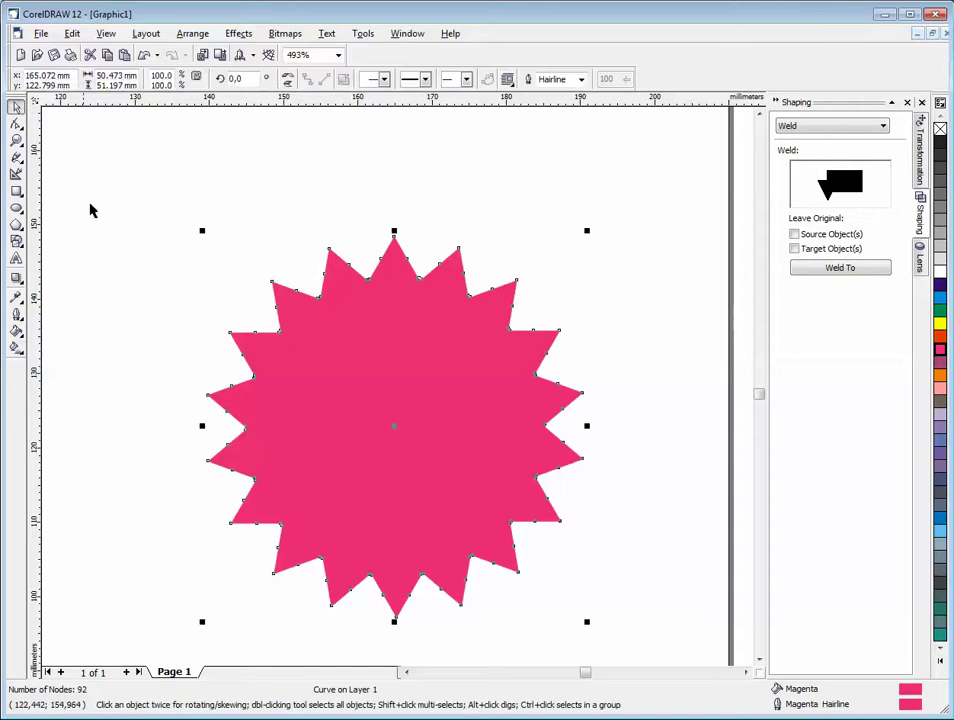
pyautogui.click(20, 352)
pyautogui.click(45, 357)
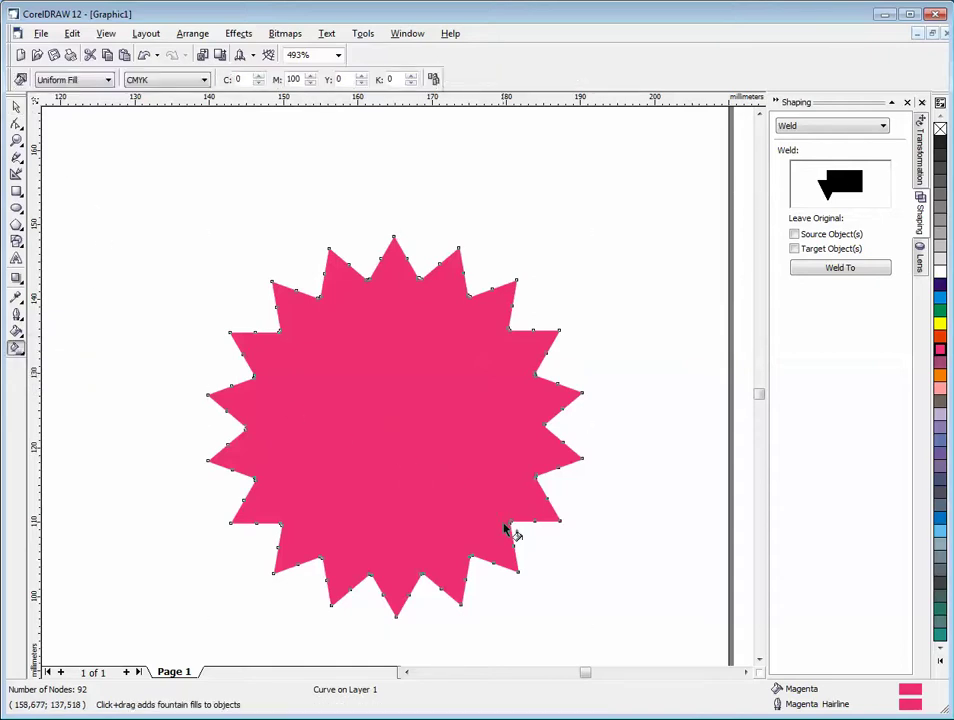
pyautogui.moveTo(503, 527); pyautogui.dragTo(302, 303)
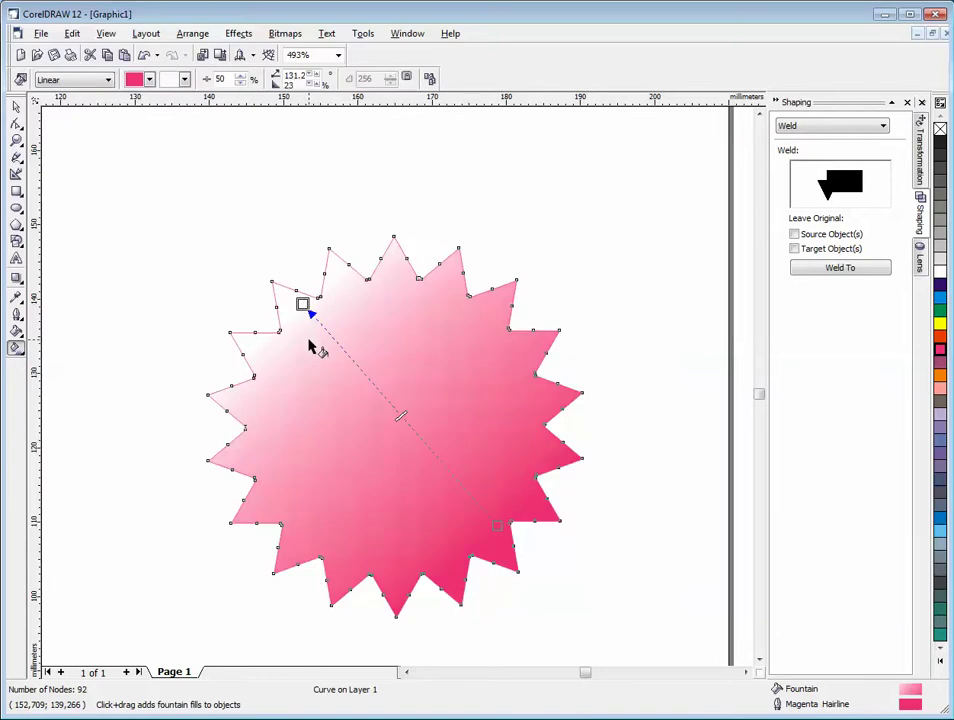
# - Set the star's outline width to 1.0 pt
pyautogui.click(16, 106)
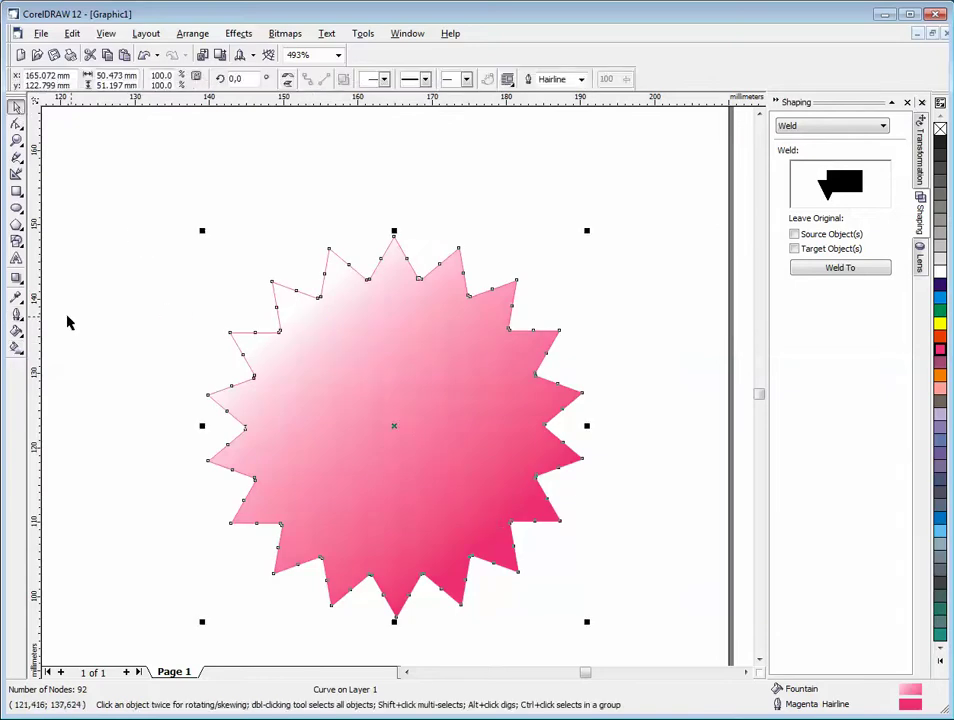
pyautogui.click(18, 318)
pyautogui.click(47, 321)
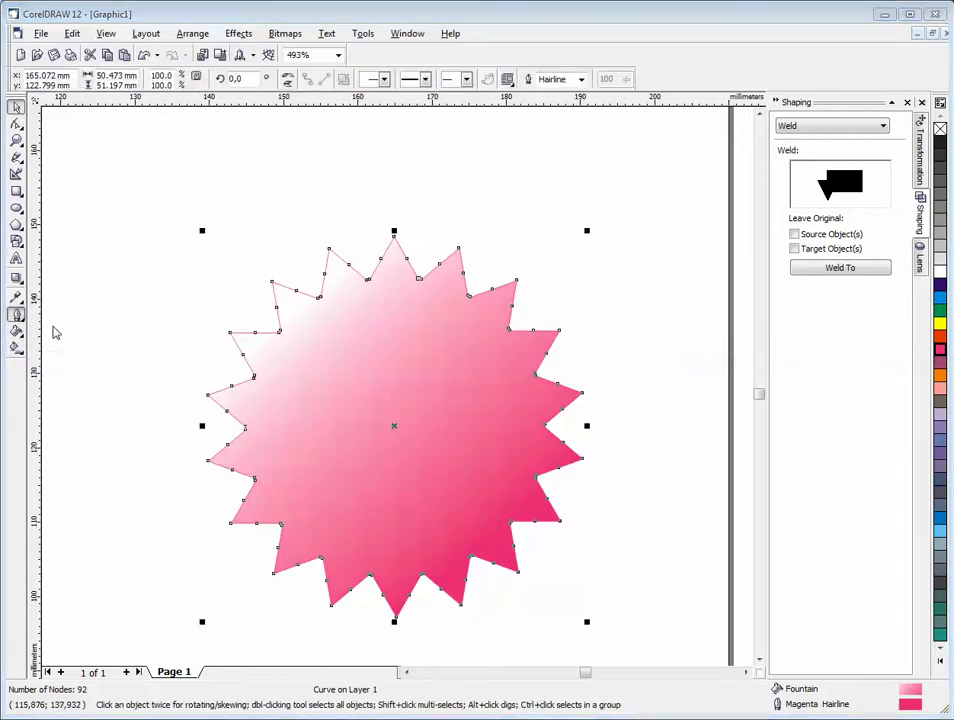
pyautogui.click(389, 287)
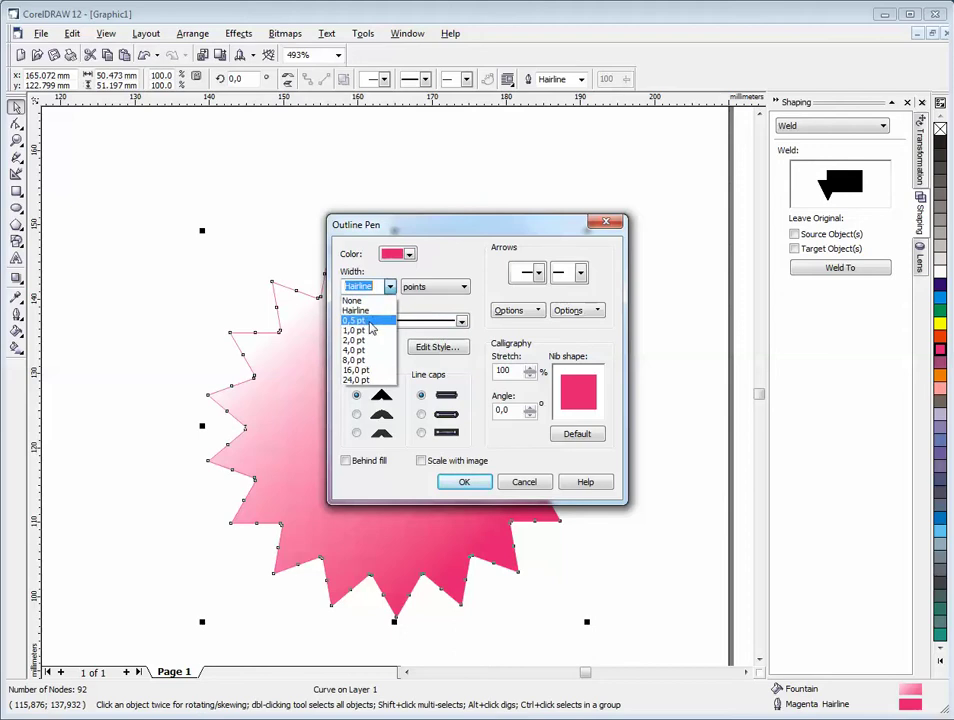
pyautogui.click(356, 332)
pyautogui.click(464, 482)
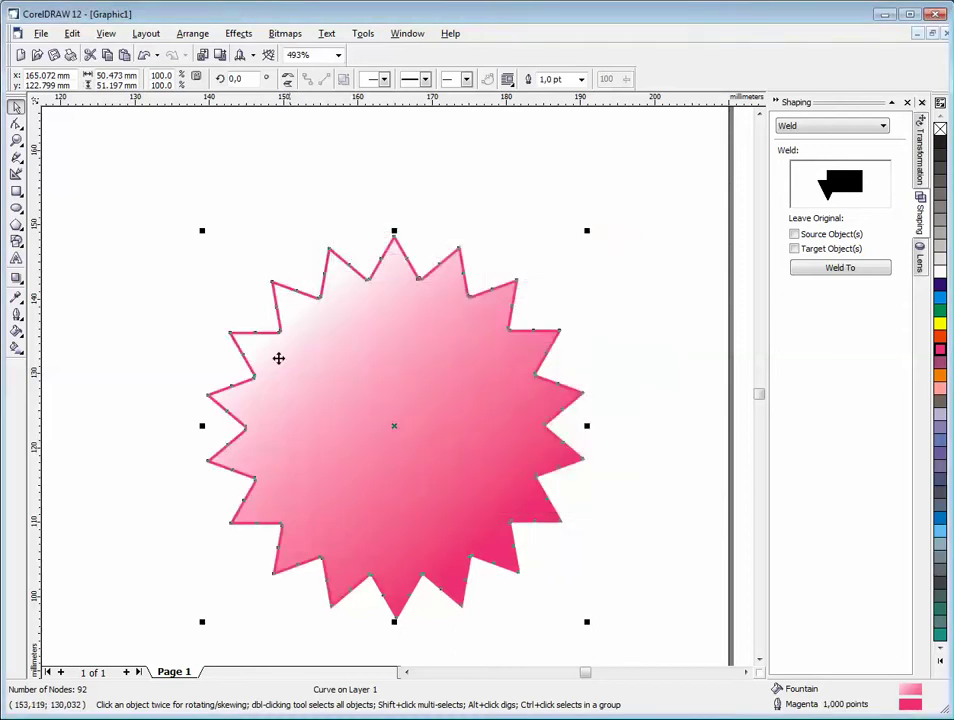
# - Add a drop shadow running from the star's left side to its right, with opacity 30 and feathering 4
pyautogui.click(24, 284)
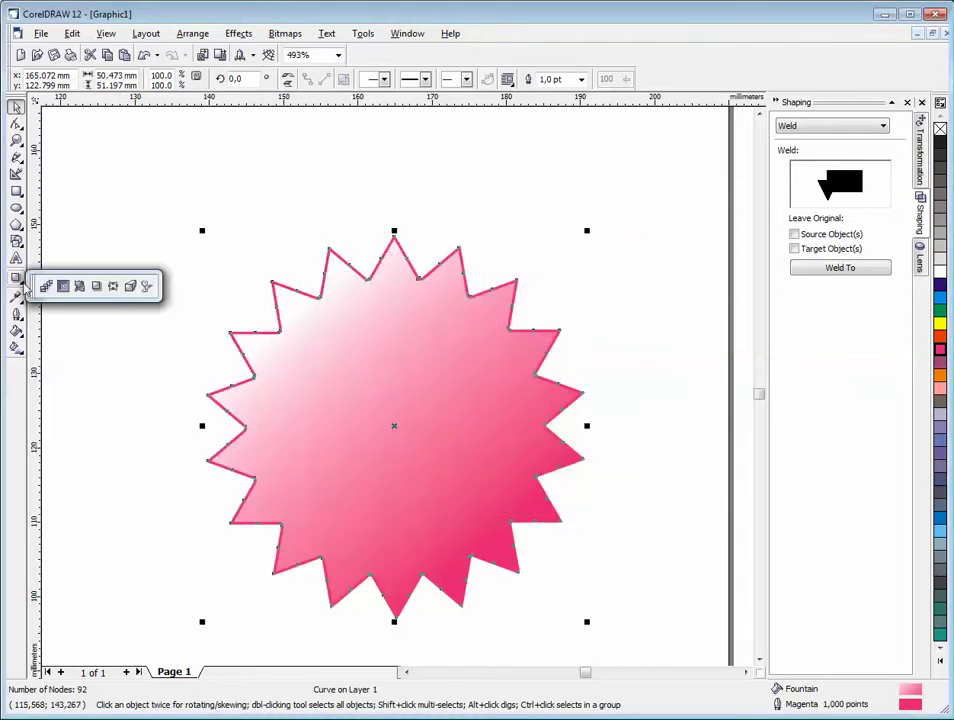
pyautogui.click(93, 288)
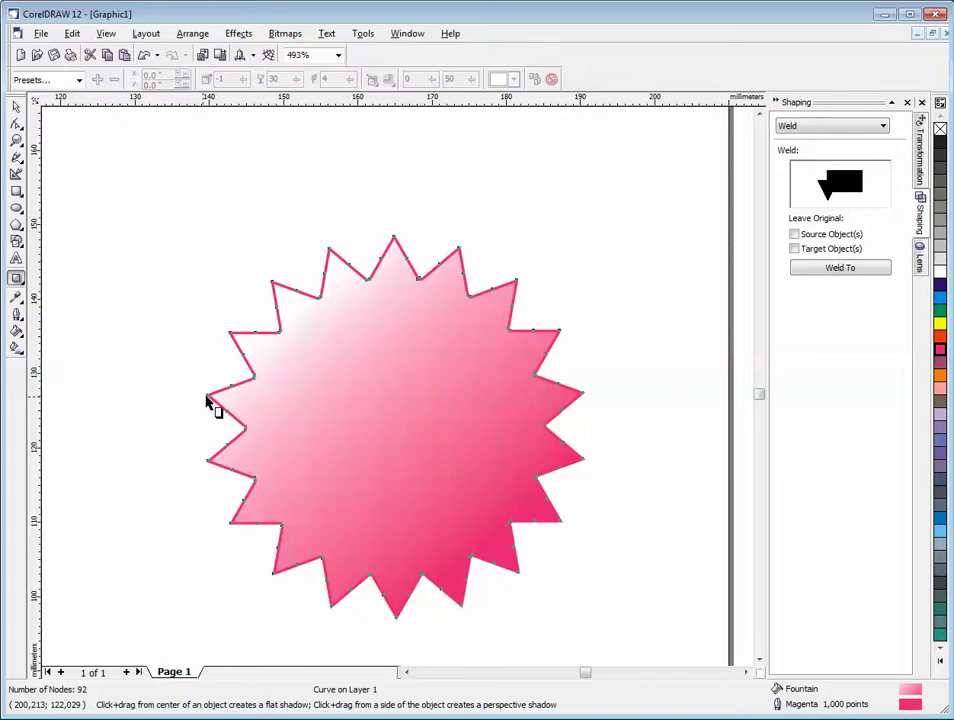
pyautogui.moveTo(205, 426); pyautogui.dragTo(595, 427)
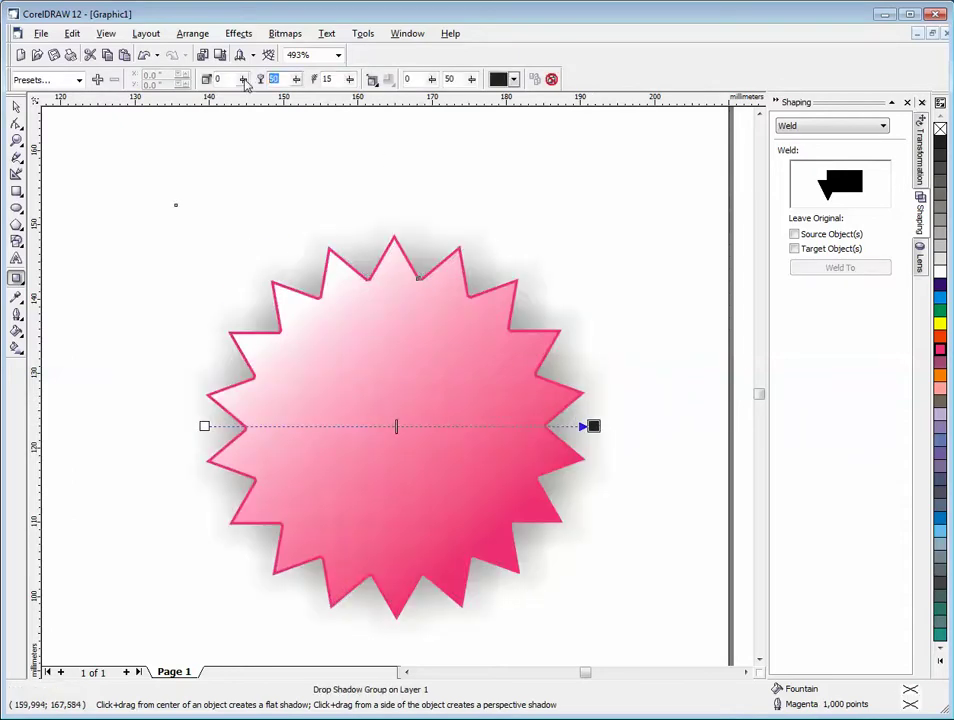
pyautogui.write('30')
pyautogui.press('Return')
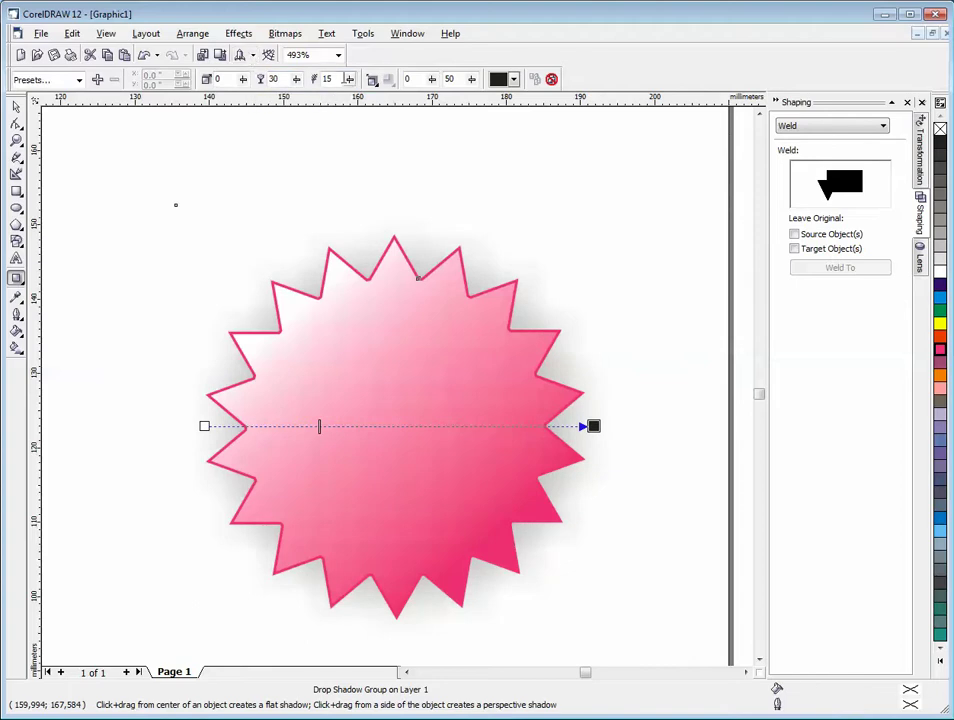
pyautogui.write('4')
pyautogui.press('Return')
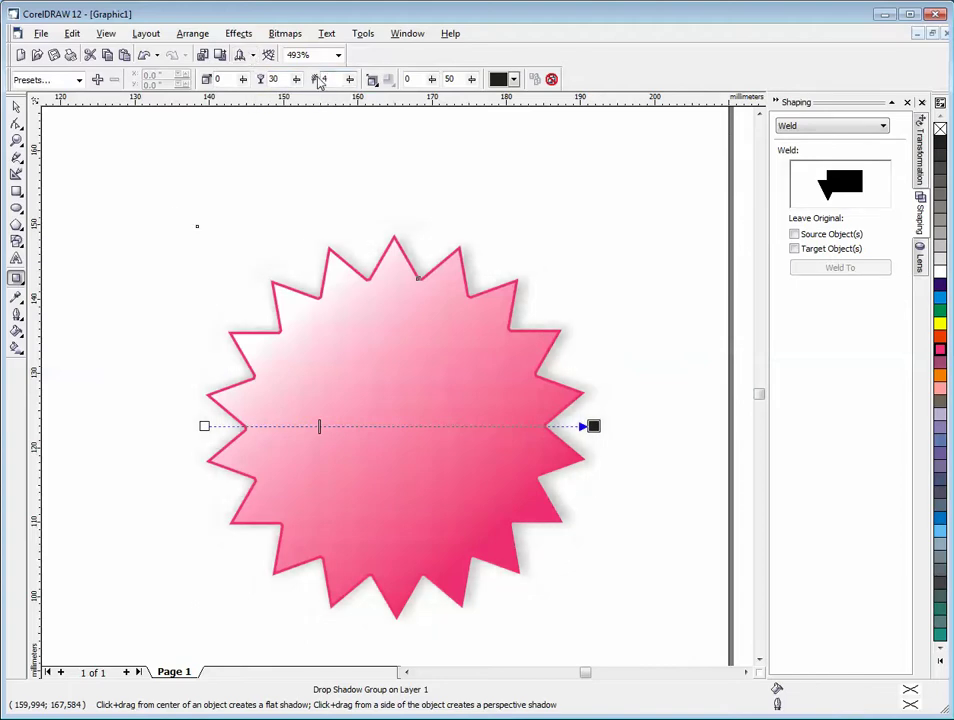
pyautogui.click(16, 108)
pyautogui.click(121, 262)
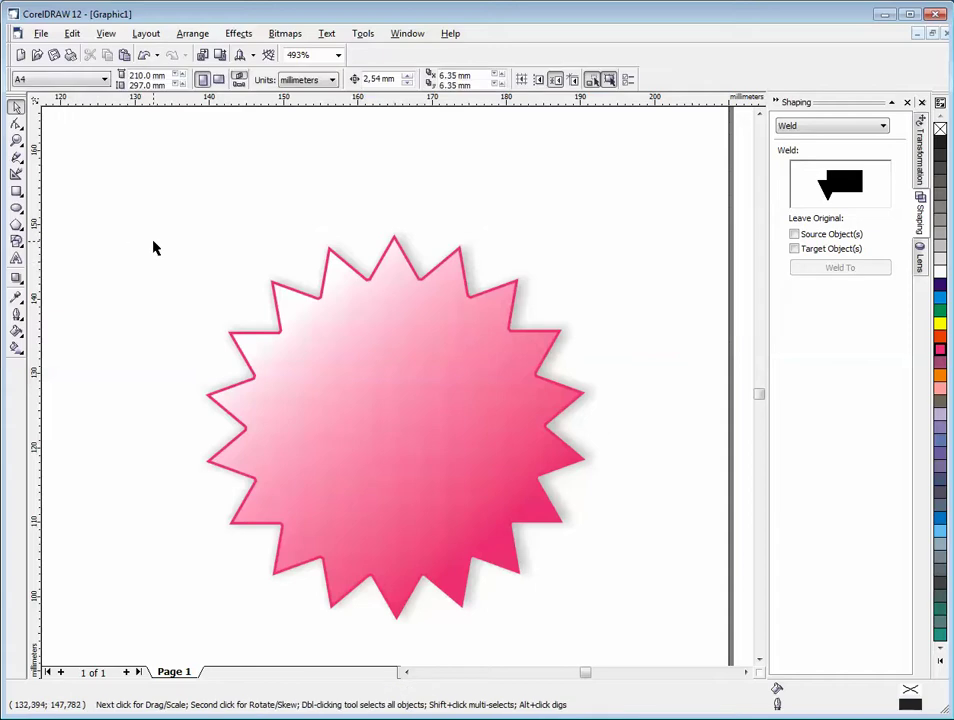
# - Draw two circles beside the star, one about 23 mm and one about 16 mm in diameter
pyautogui.click(16, 208)
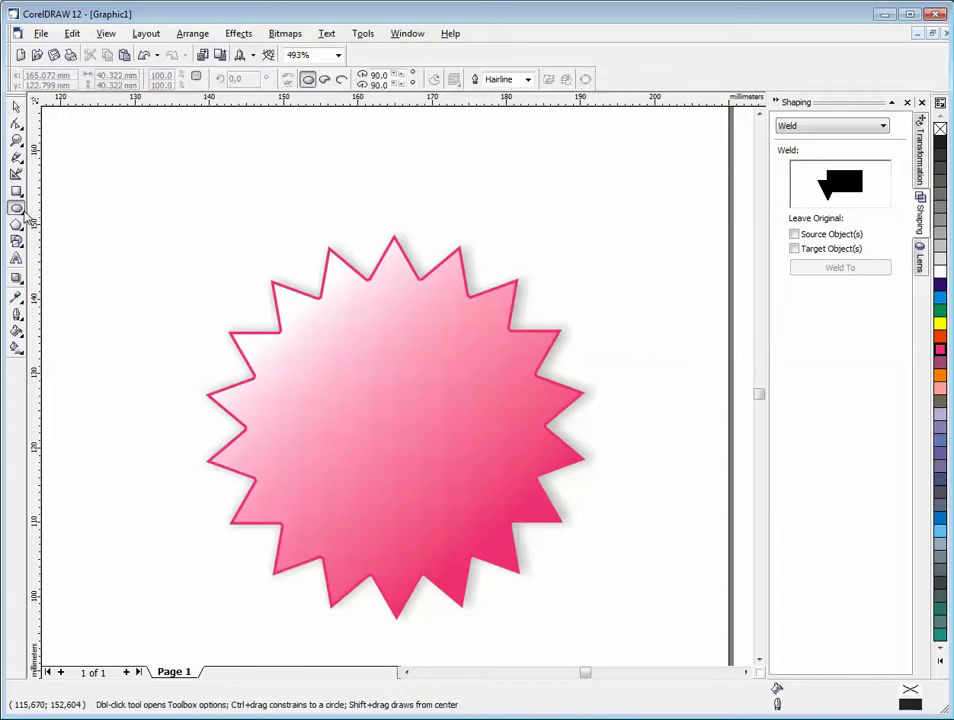
pyautogui.click(23, 215)
pyautogui.click(47, 219)
pyautogui.moveTo(91, 161); pyautogui.dragTo(262, 331)
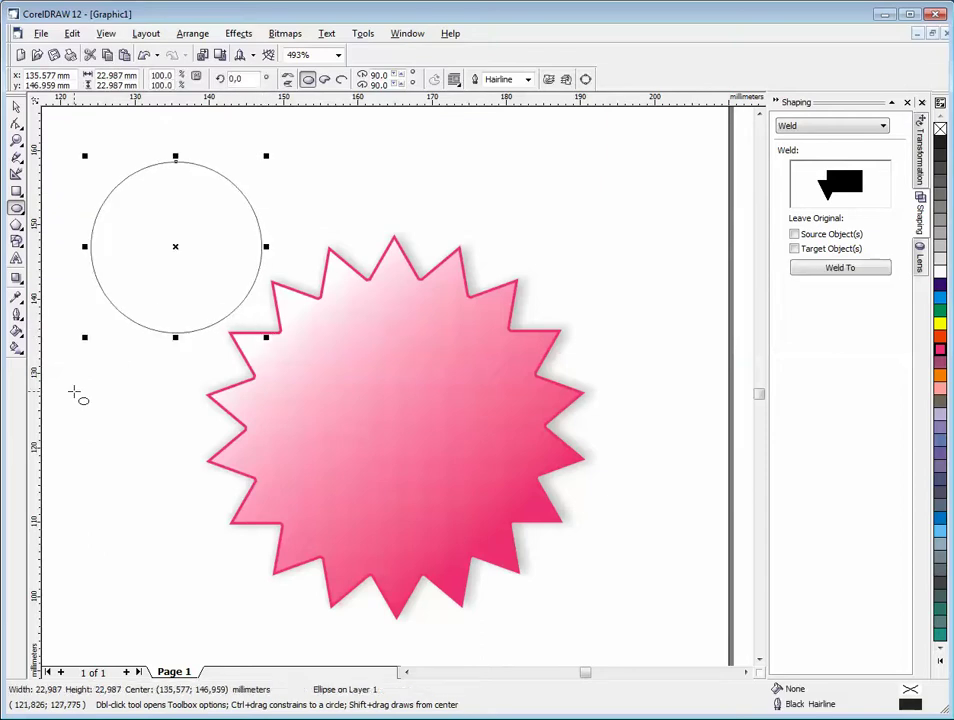
pyautogui.moveTo(74, 393); pyautogui.dragTo(149, 512)
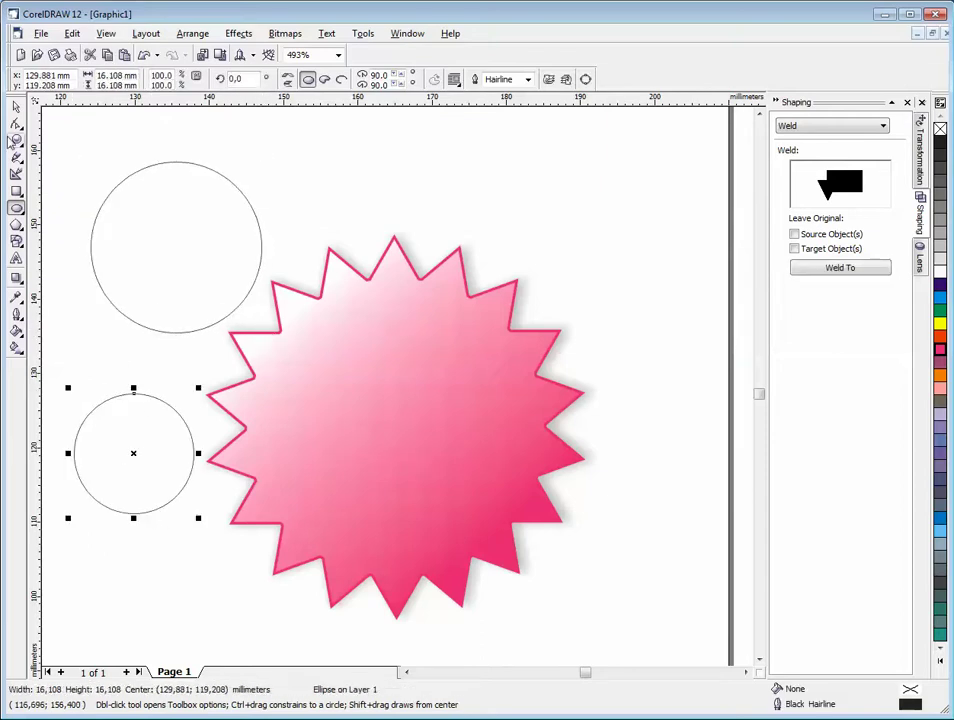
# - Centre the smaller circle inside the larger one and scale it down to about 14.8 mm in diameter
pyautogui.click(15, 107)
pyautogui.moveTo(130, 443); pyautogui.dragTo(175, 246)
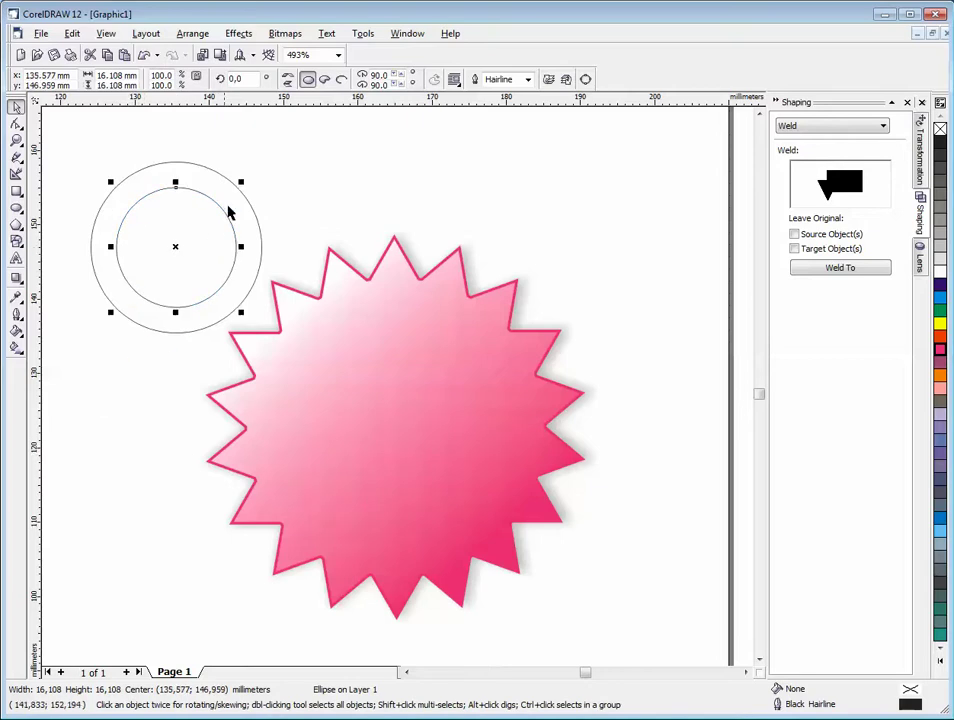
pyautogui.moveTo(241, 180); pyautogui.dragTo(235, 186)
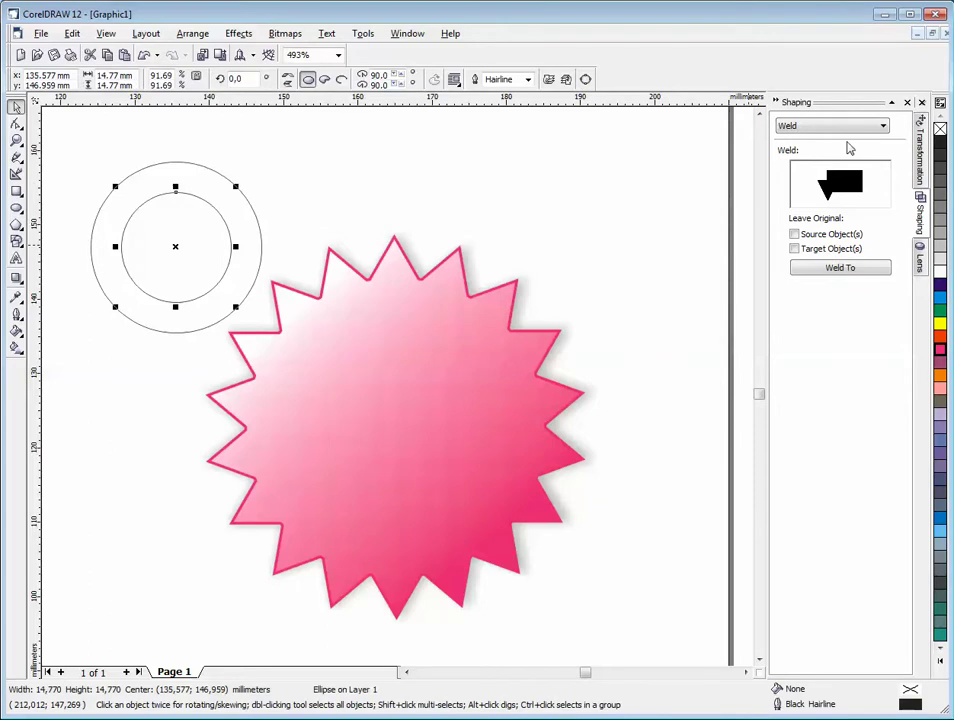
# - Trim the larger circle with the smaller one to form a ring, and fill the ring with black
pyautogui.click(838, 125)
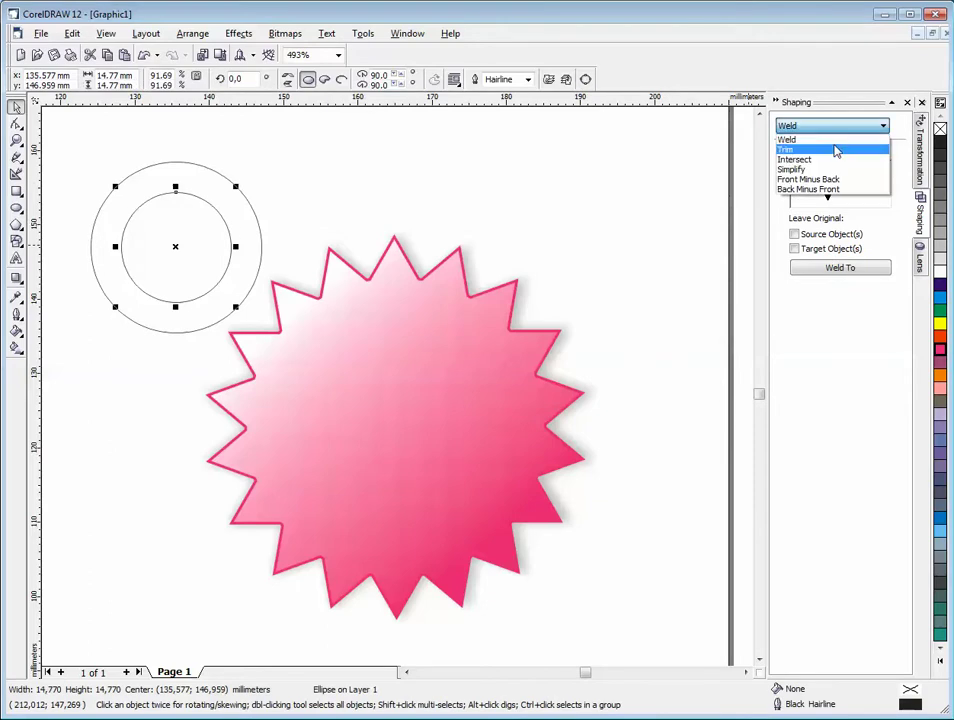
pyautogui.click(835, 148)
pyautogui.click(840, 269)
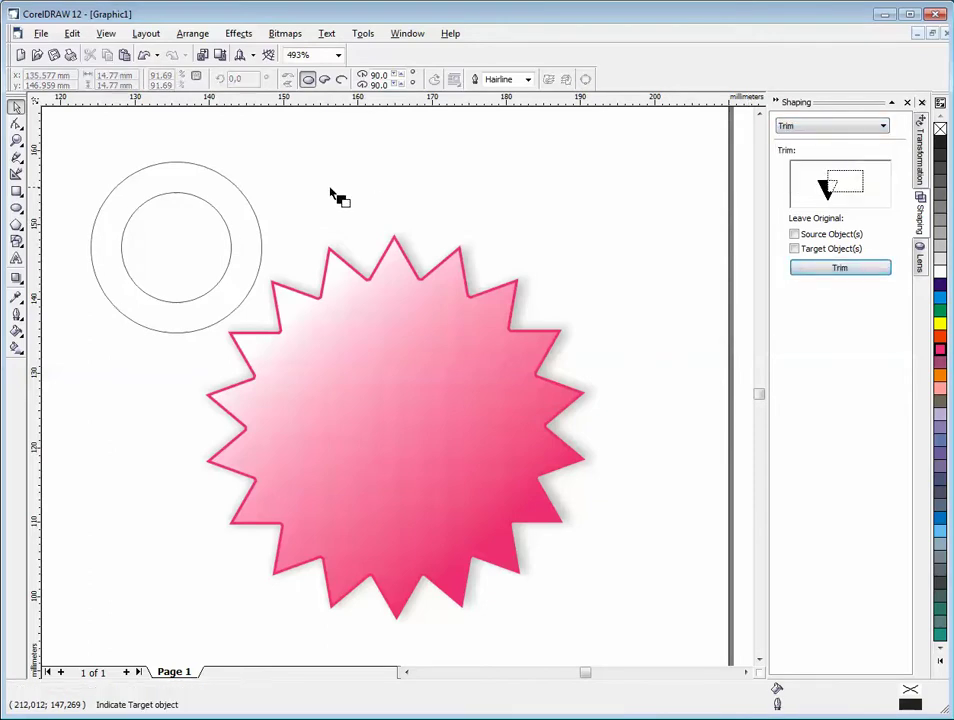
pyautogui.click(239, 194)
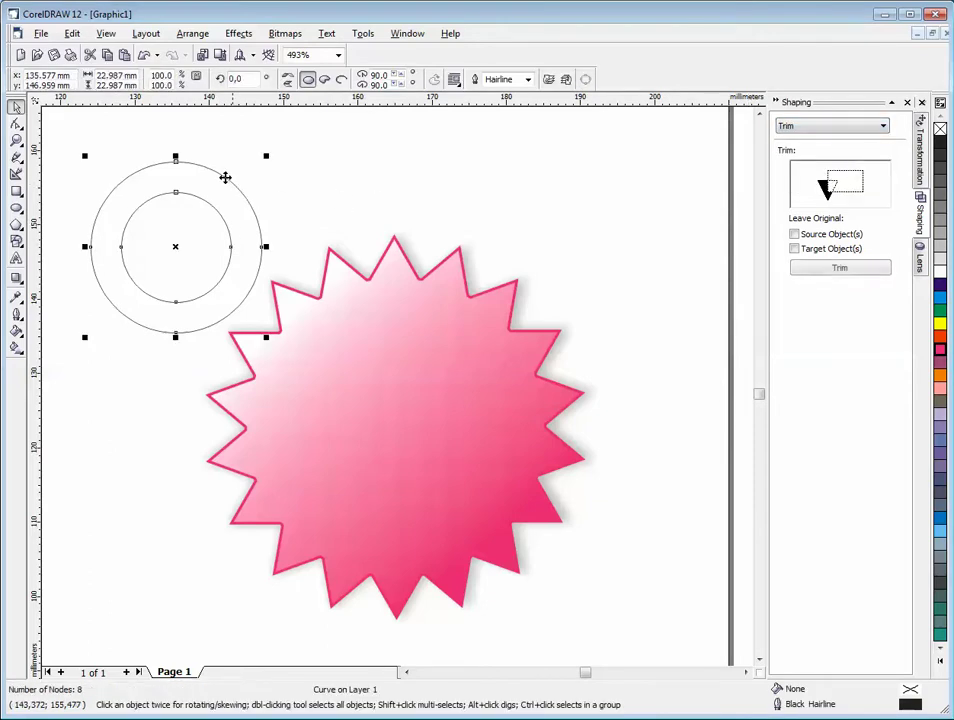
pyautogui.click(940, 147)
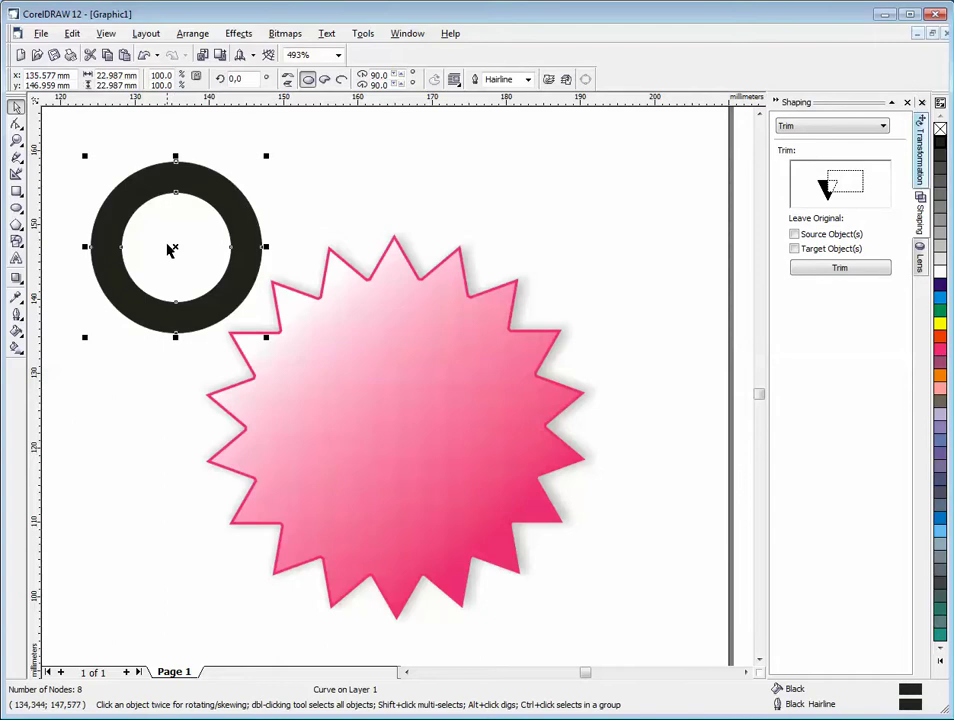
# - Move the black ring to the centre of the star and enlarge it to about 33 mm in diameter
pyautogui.moveTo(176, 247); pyautogui.dragTo(396, 433)
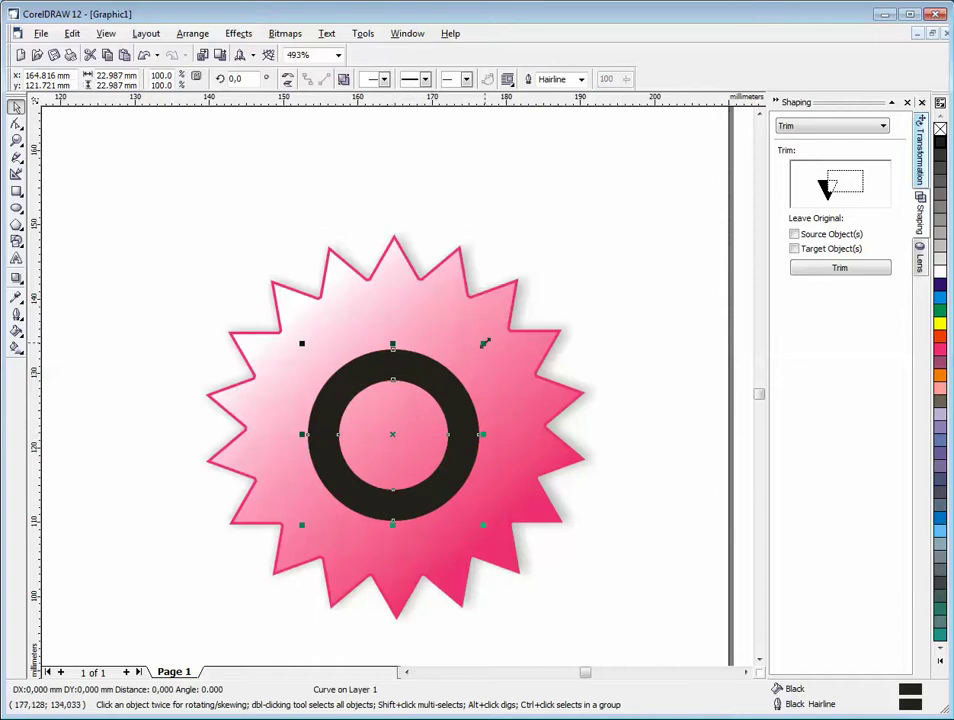
pyautogui.moveTo(484, 343); pyautogui.dragTo(528, 306)
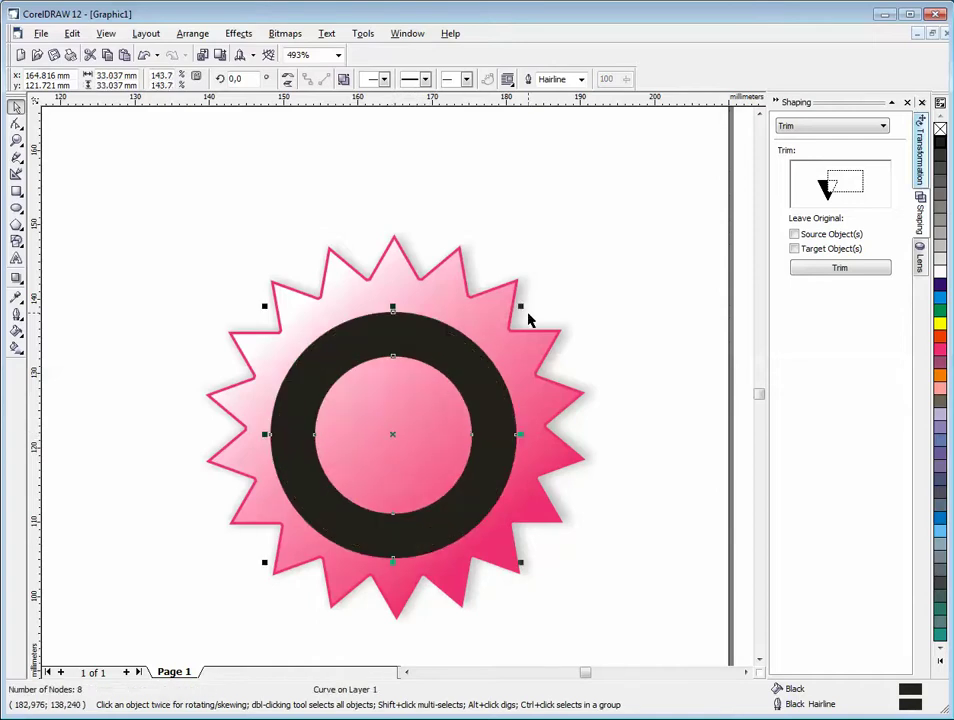
pyautogui.click(656, 327)
pyautogui.click(420, 422)
pyautogui.press('Escape')
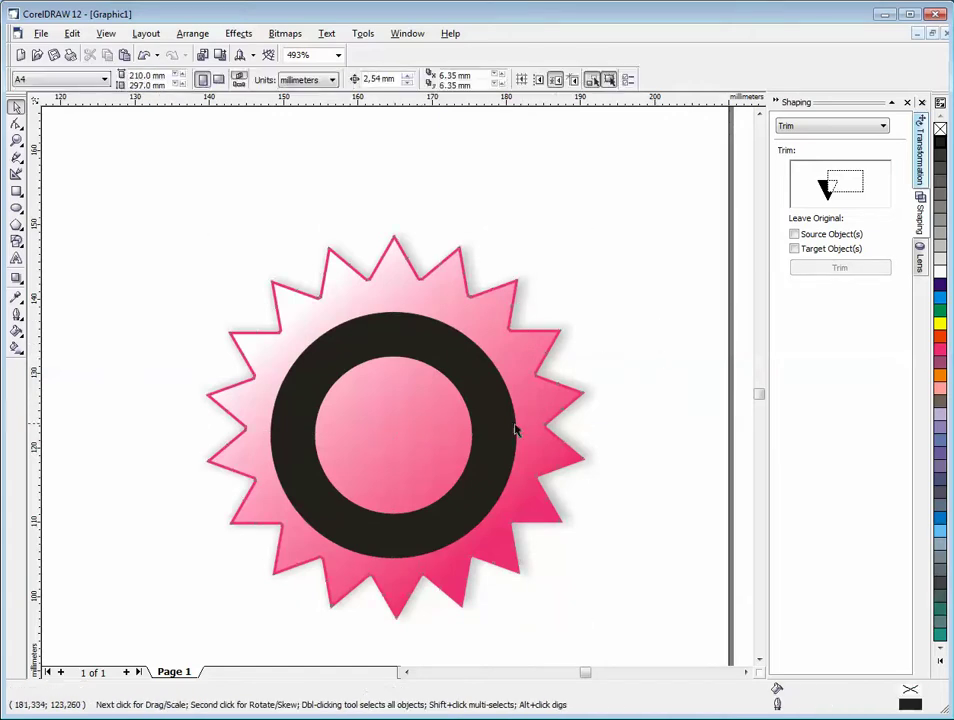
pyautogui.click(515, 430)
pyautogui.moveTo(392, 434)
pyautogui.mouseDown()
pyautogui.moveTo(421, 424)
pyautogui.moveTo(394, 447)
pyautogui.moveTo(398, 430)
pyautogui.moveTo(400, 441)
pyautogui.mouseUp()
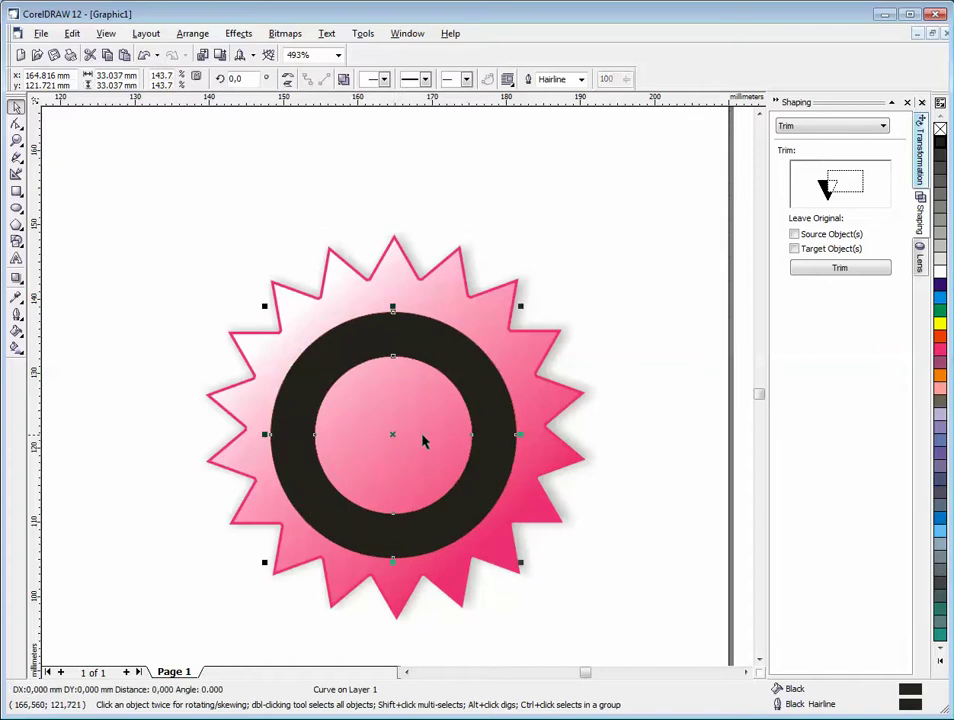
pyautogui.click(608, 320)
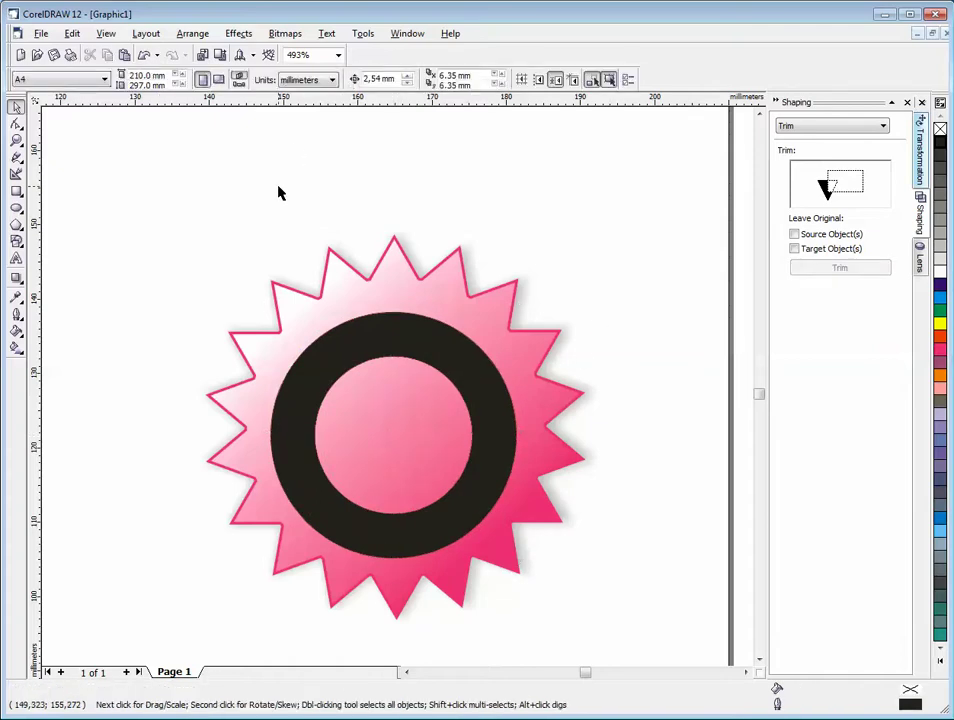
# - Add the artistic text "100%" on the empty page area above and beside the star
pyautogui.click(16, 260)
pyautogui.click(102, 251)
pyautogui.write('100')
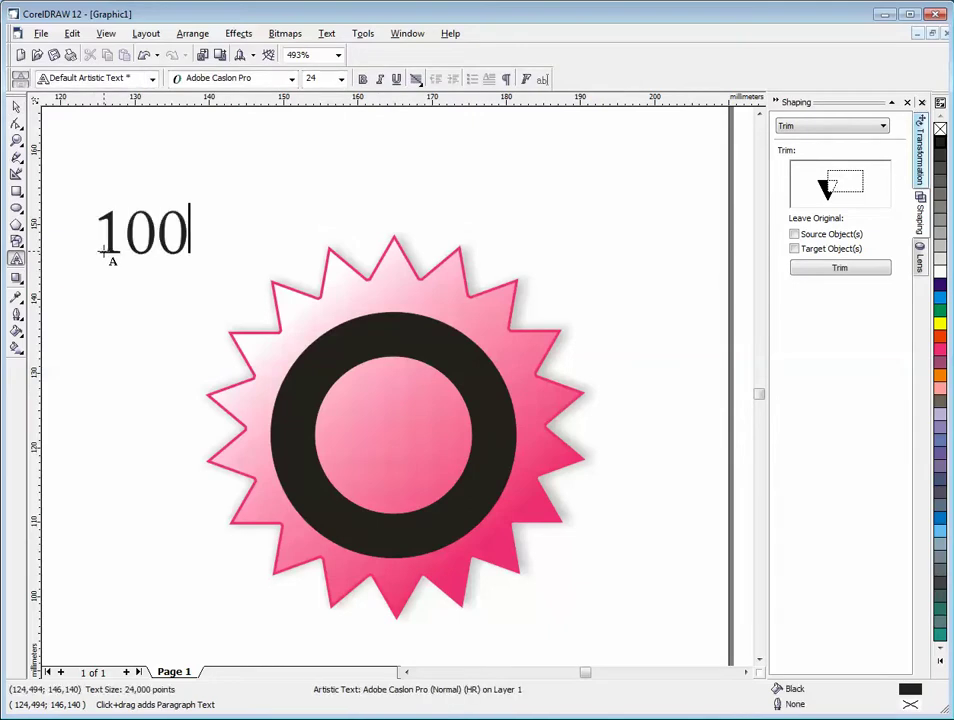
pyautogui.write('%')
pyautogui.hotkey('ctrl', 'space')
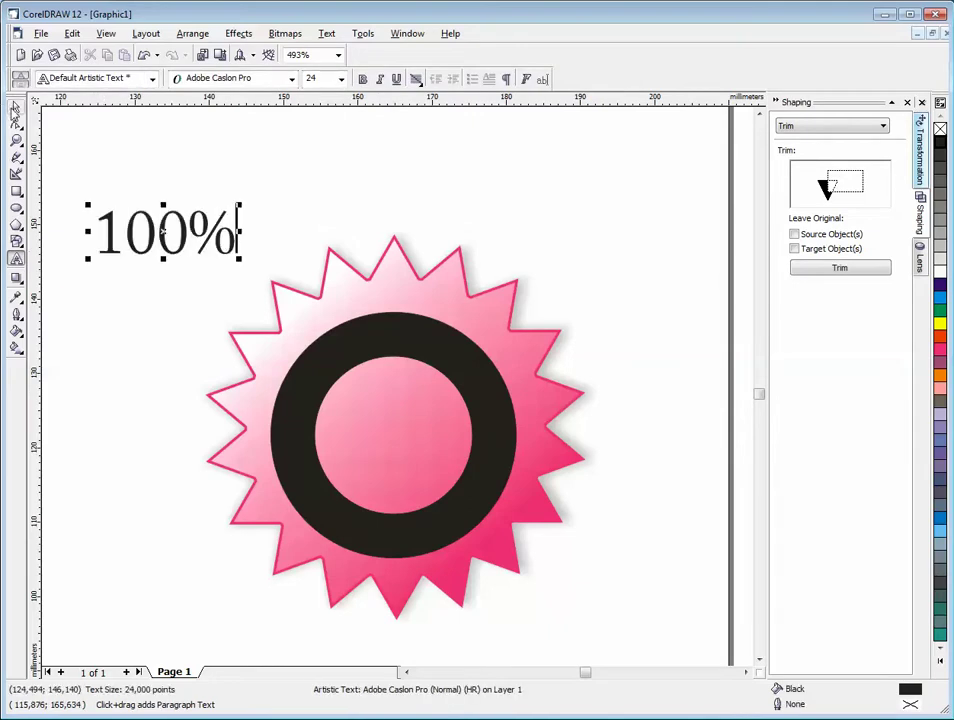
# - Change the font of the "100%" text to Bodoni MT Poster Compressed
pyautogui.click(291, 79)
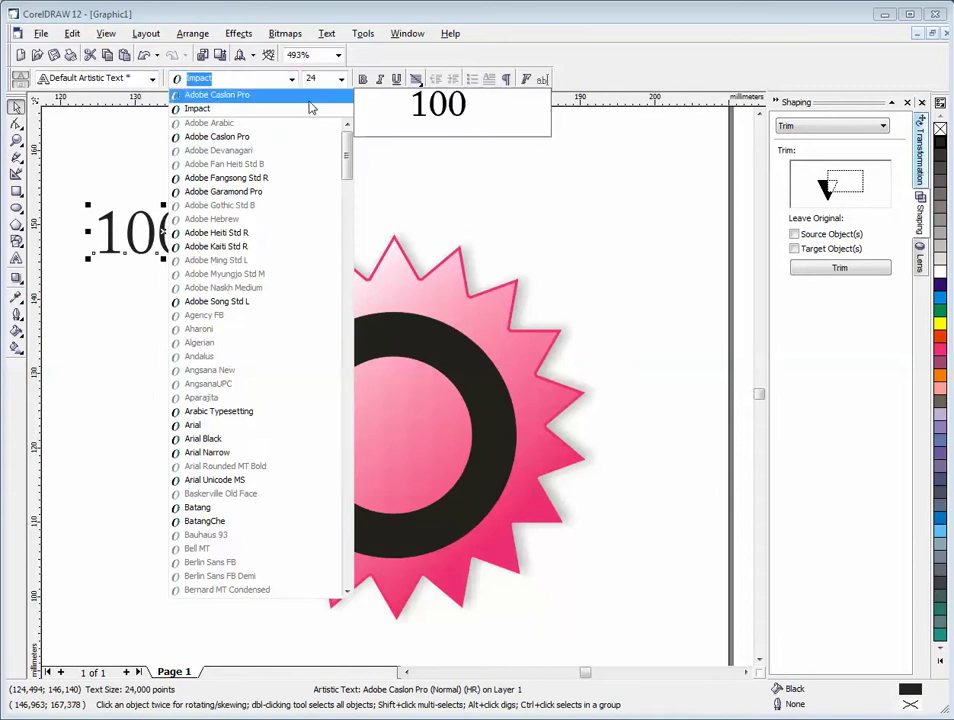
pyautogui.moveTo(347, 149); pyautogui.dragTo(351, 192)
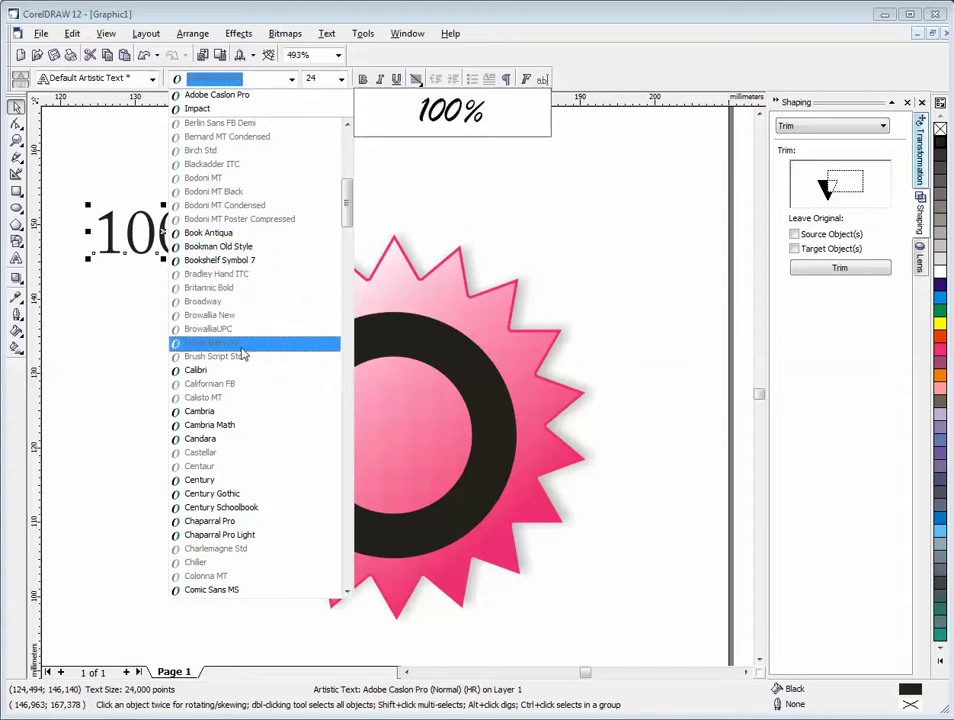
pyautogui.click(245, 218)
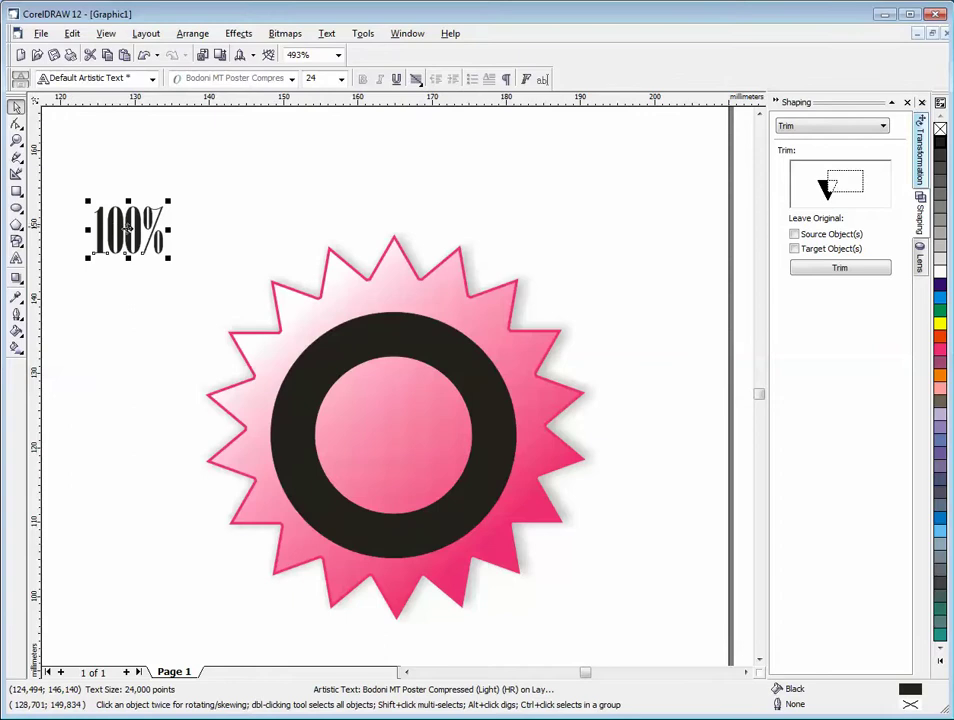
# - Move the "100%" text into the middle of the ring and enlarge it to about 42 pt
pyautogui.moveTo(128, 229); pyautogui.dragTo(367, 449)
pyautogui.moveTo(431, 416); pyautogui.dragTo(484, 382)
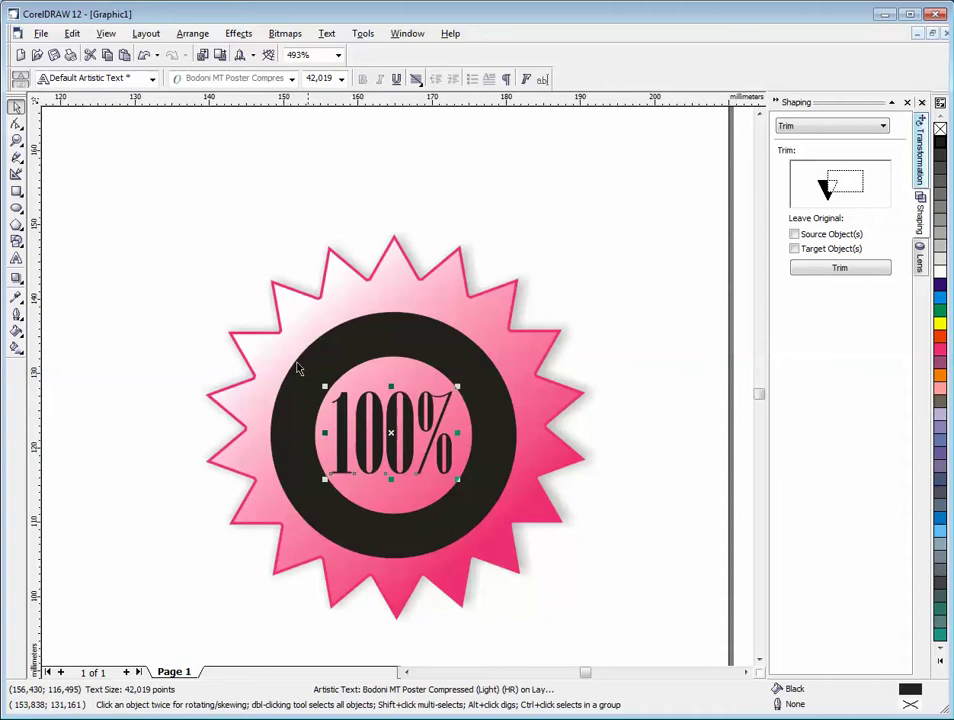
pyautogui.click(87, 215)
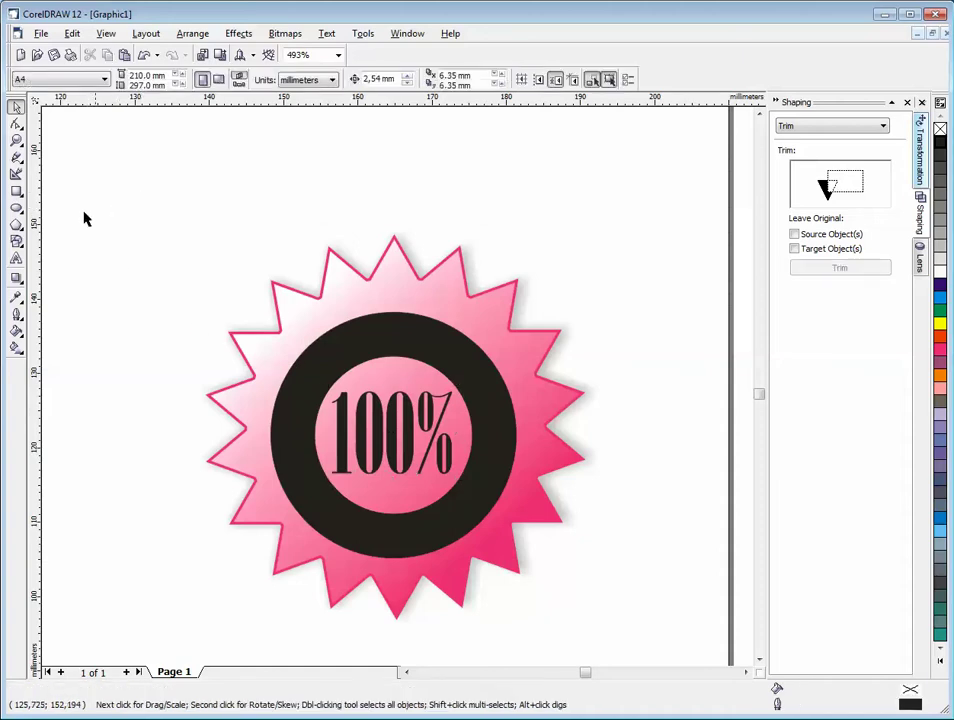
# - Add the artistic text "KVALITET" above the star
pyautogui.click(16, 258)
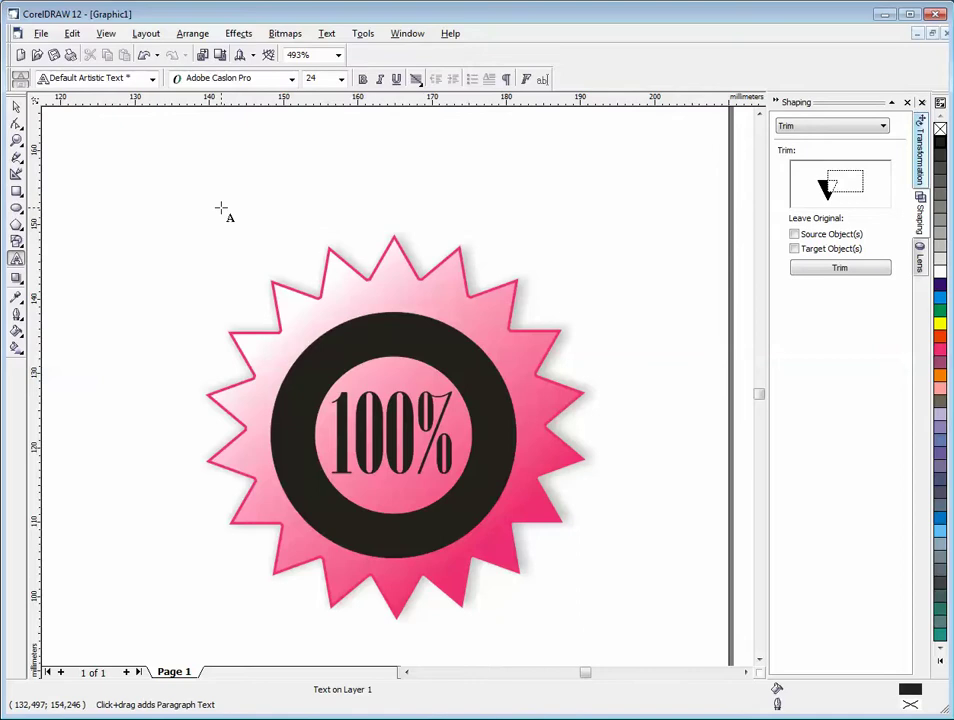
pyautogui.write('KVALITET')
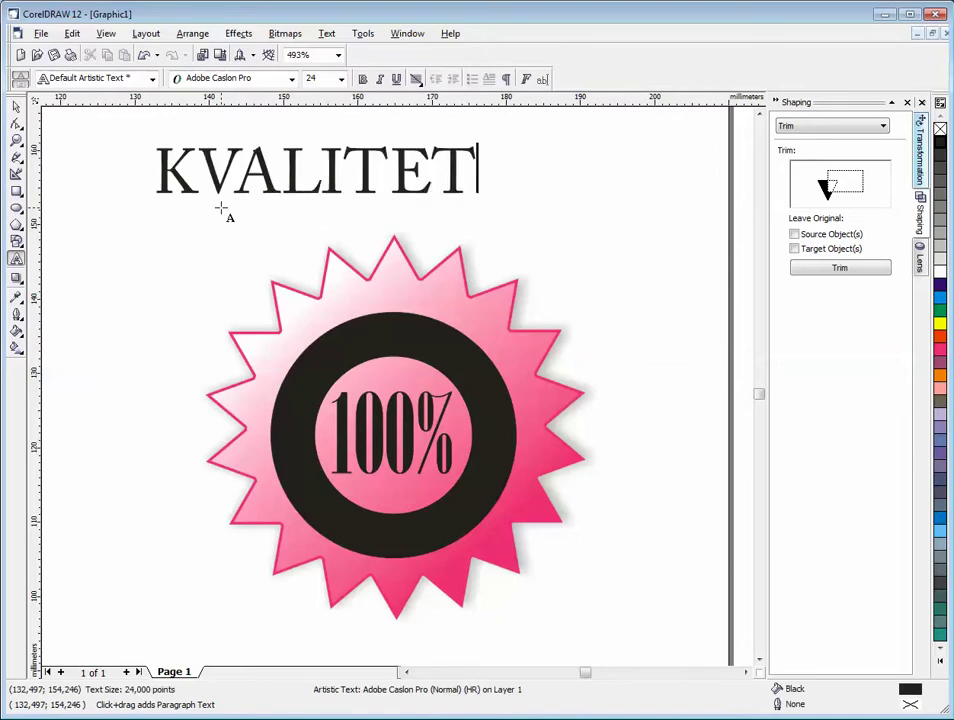
pyautogui.click(16, 106)
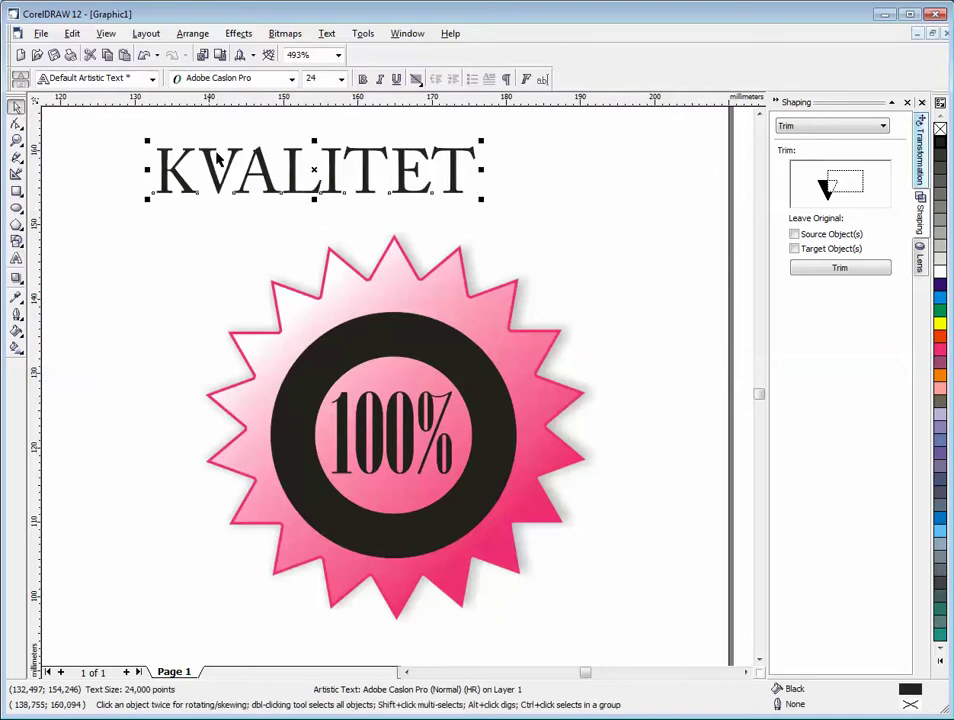
# - Format the "KVALITET" text in Impact at about 15.5 pt with a 20% Black fill
pyautogui.click(291, 79)
pyautogui.click(230, 113)
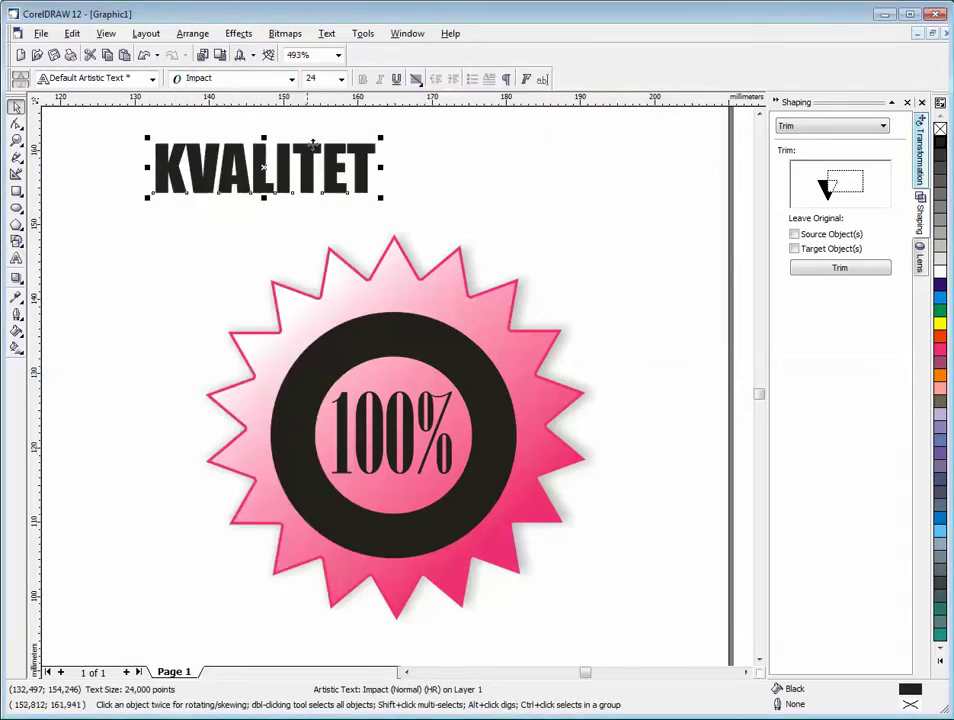
pyautogui.moveTo(383, 140); pyautogui.dragTo(352, 158)
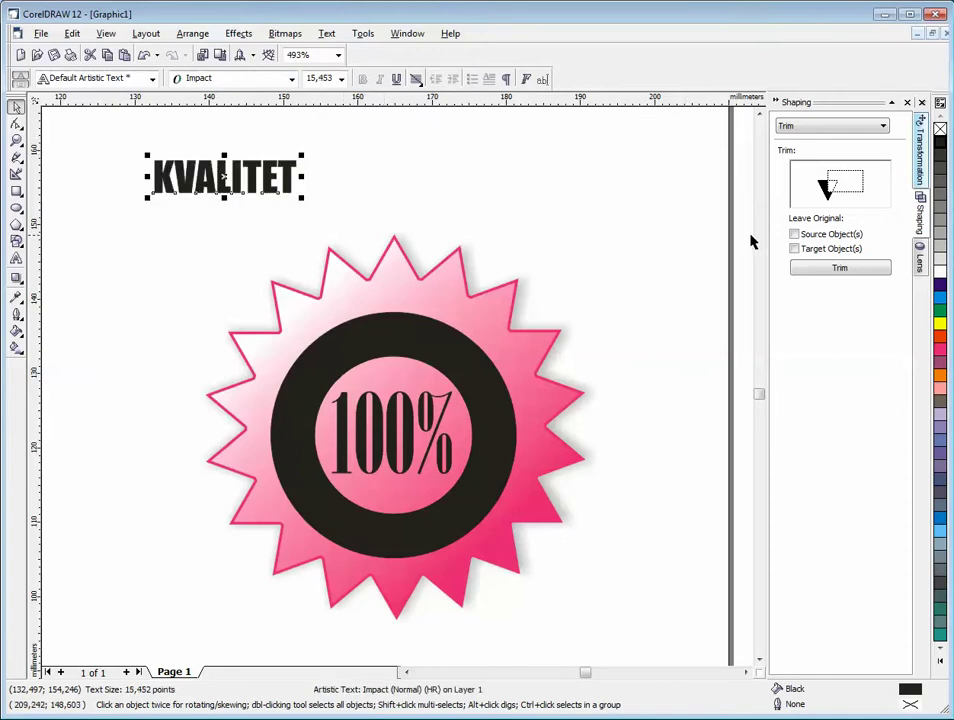
pyautogui.click(941, 246)
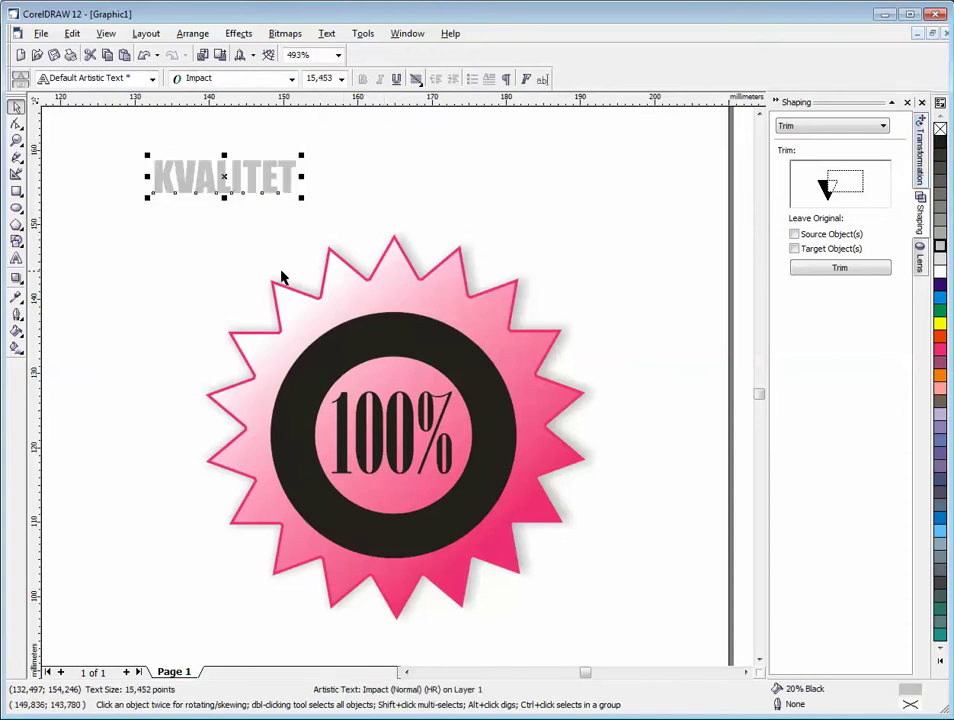
# - Fit the "KVALITET" text to the upper outer edge of the black ring
pyautogui.click(326, 33)
pyautogui.click(362, 98)
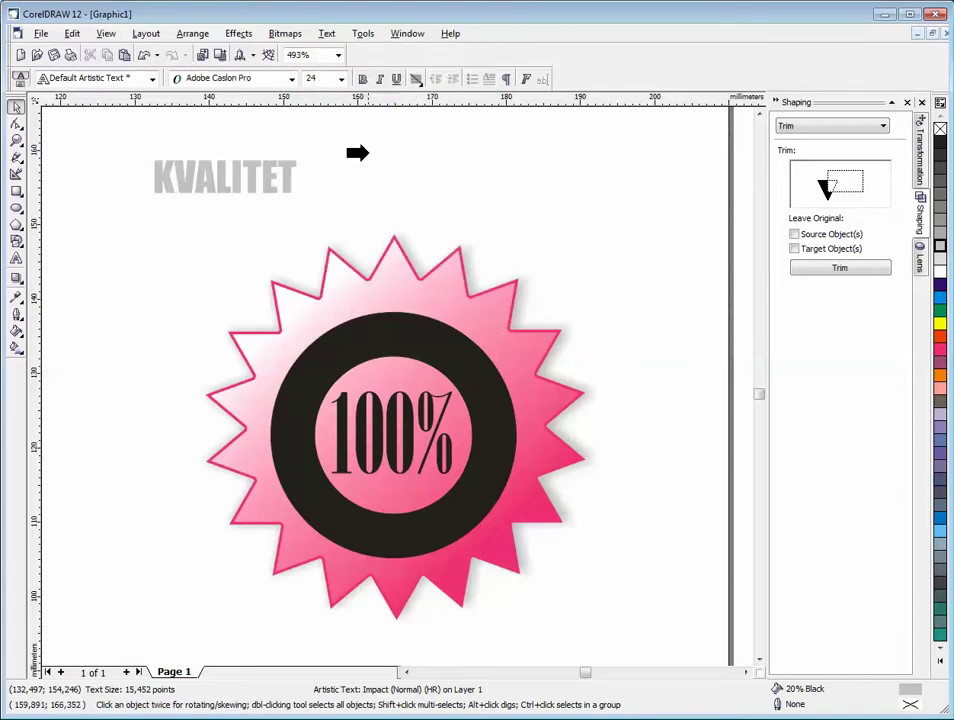
pyautogui.click(341, 320)
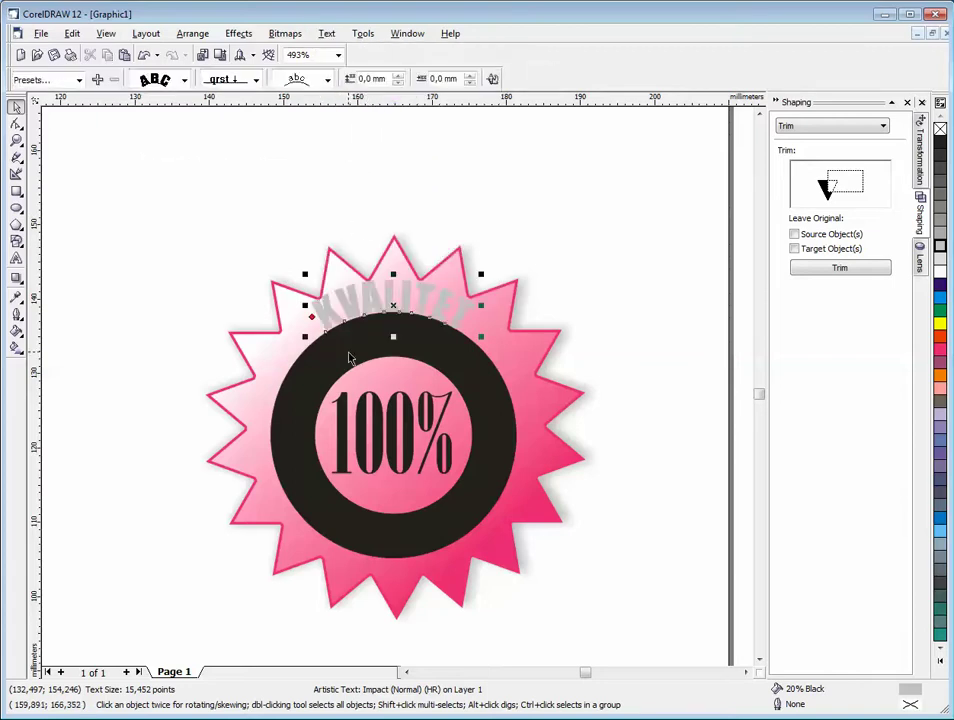
# - Try placing the "KVALITET" text below its path with a 1.0 mm horizontal offset, and reset the offset to 0
pyautogui.click(327, 79)
pyautogui.click(327, 79)
pyautogui.click(256, 79)
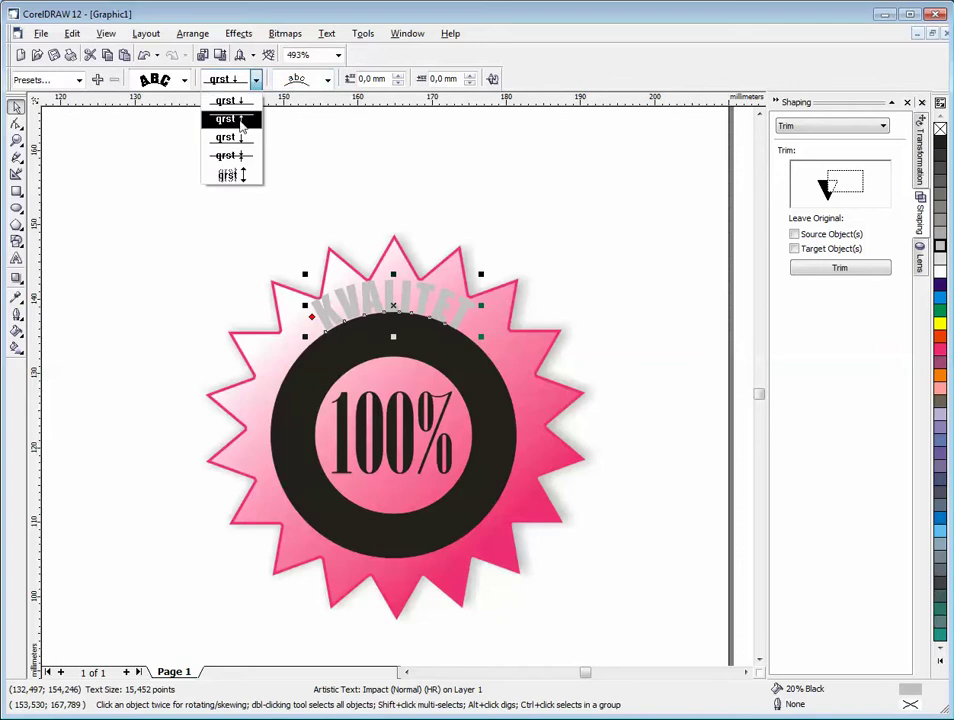
pyautogui.click(241, 120)
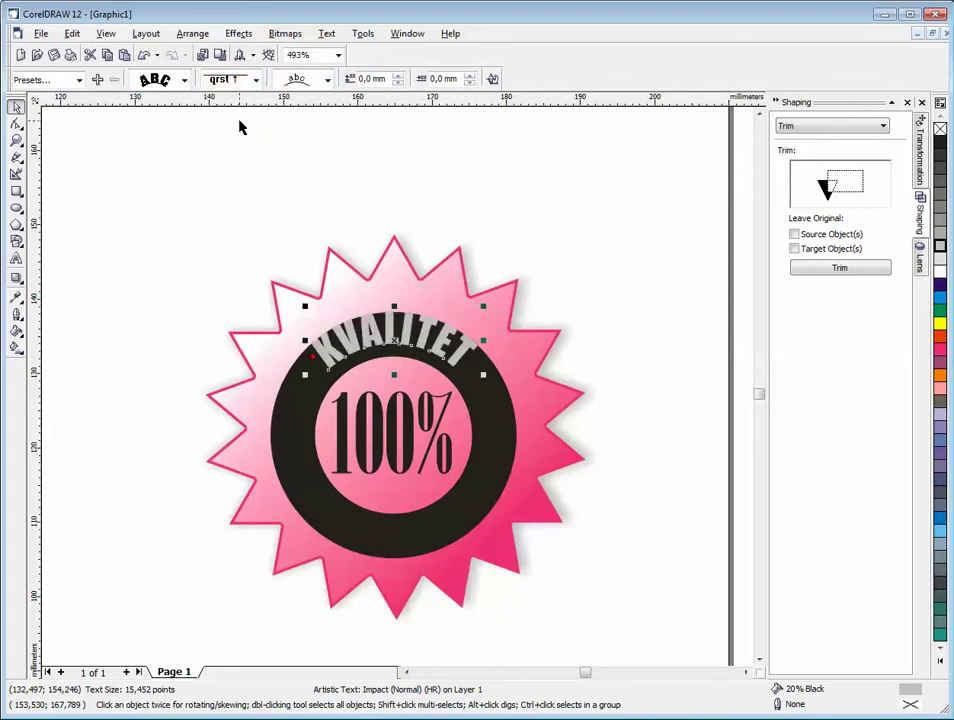
pyautogui.click(468, 77)
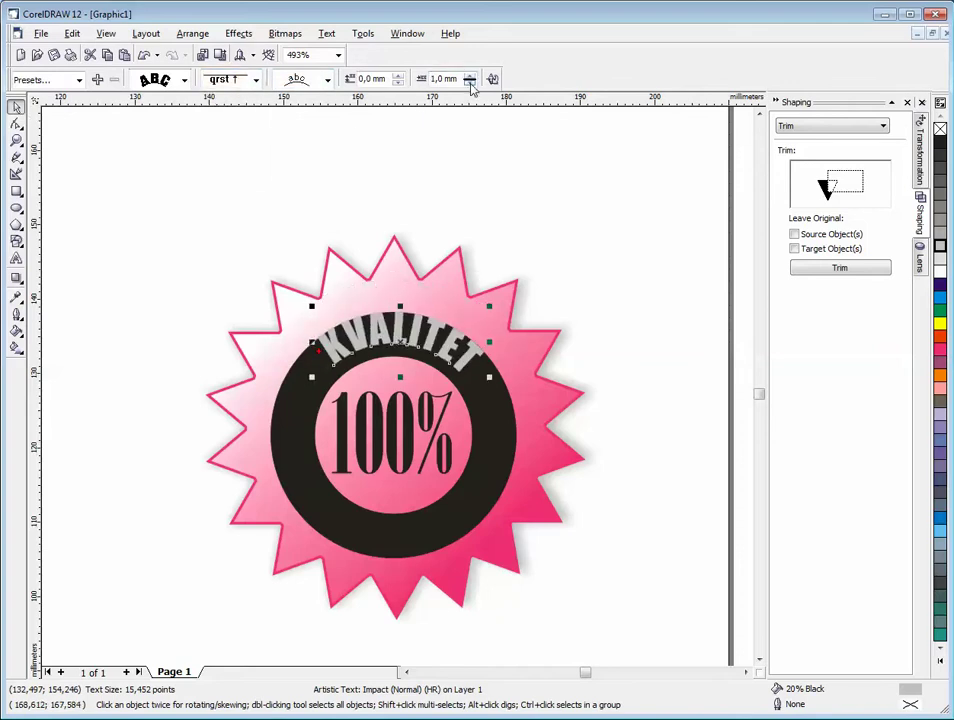
pyautogui.click(470, 82)
pyautogui.click(470, 82)
# - Set the "KVALITET" text's distance from the path to -5.0 mm so it sits inside the ring band
pyautogui.click(399, 76)
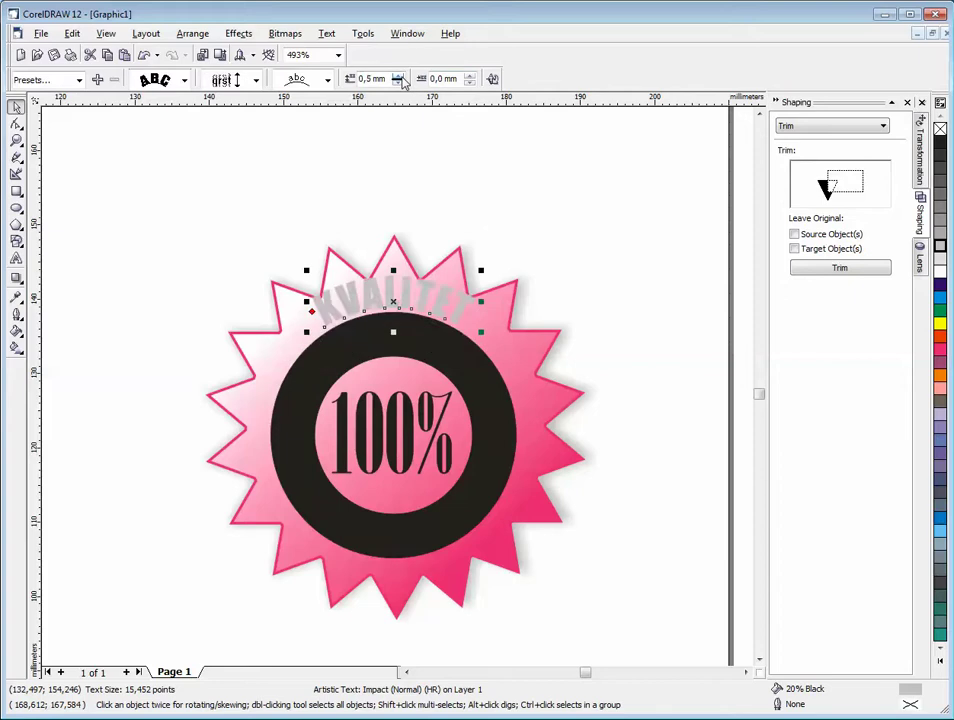
pyautogui.click(399, 82)
pyautogui.click(399, 82)
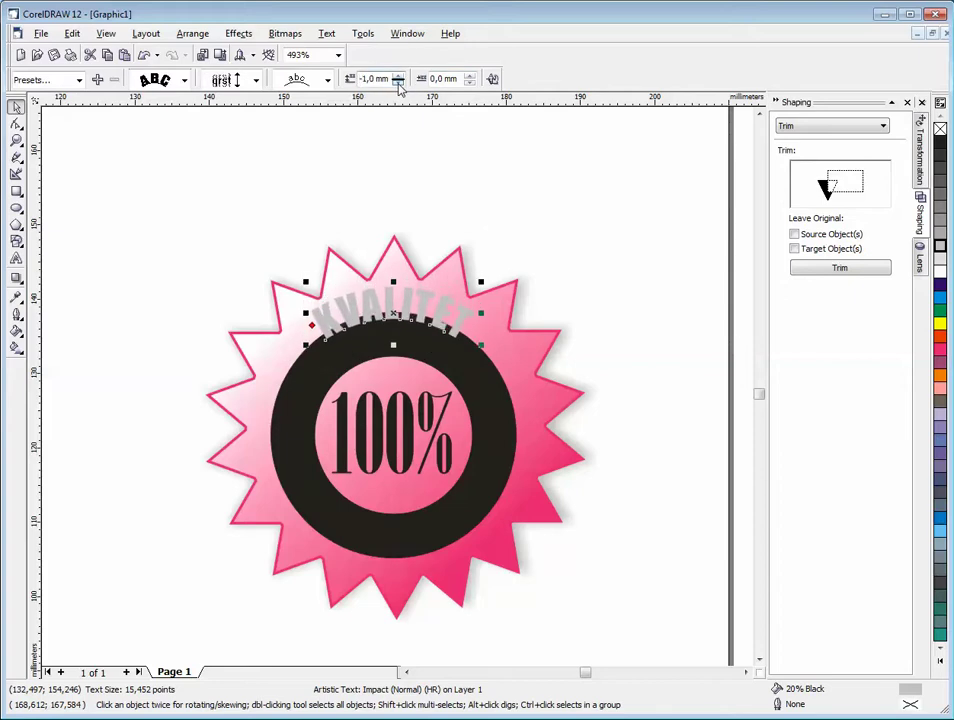
pyautogui.click(399, 82)
pyautogui.click(399, 82)
pyautogui.click(399, 82)
pyautogui.click(399, 82)
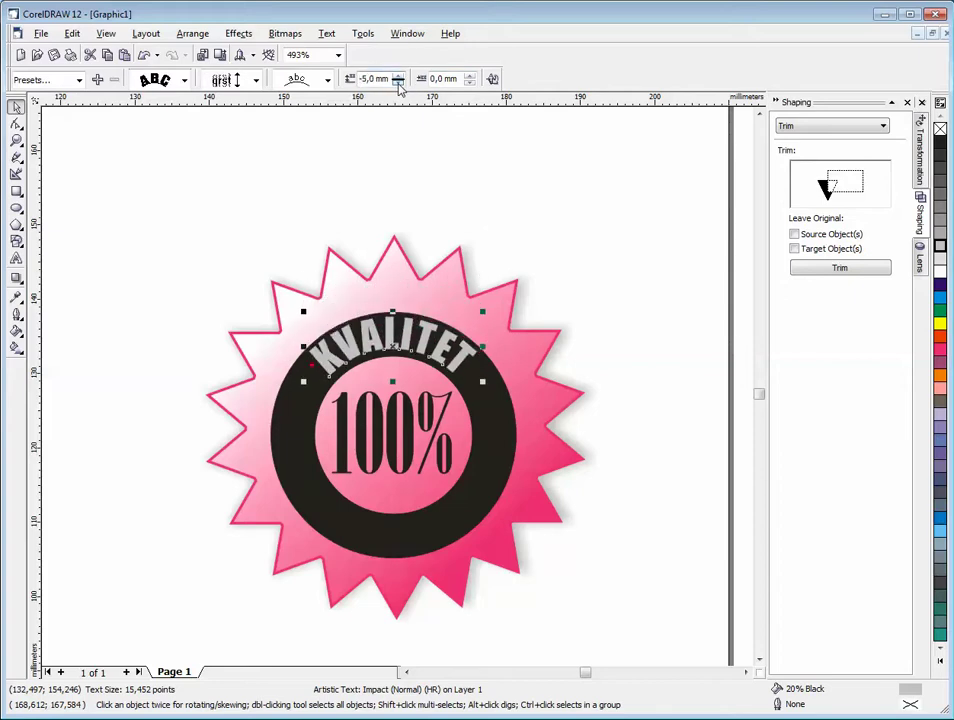
pyautogui.click(160, 179)
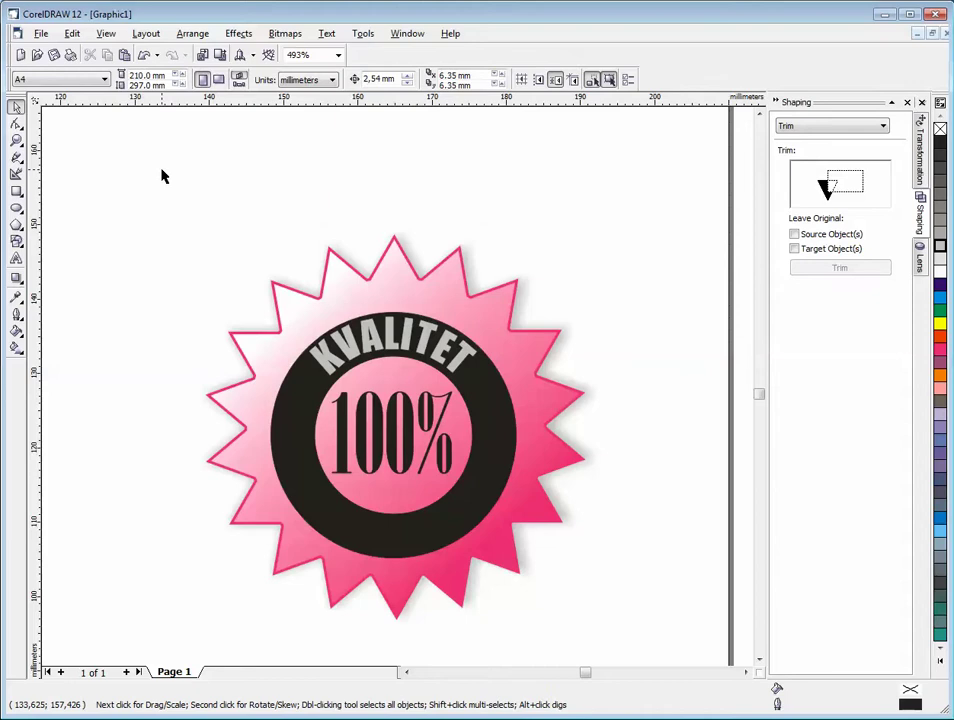
# - Try a white fill on the ring and its curved text, and undo it
pyautogui.click(940, 274)
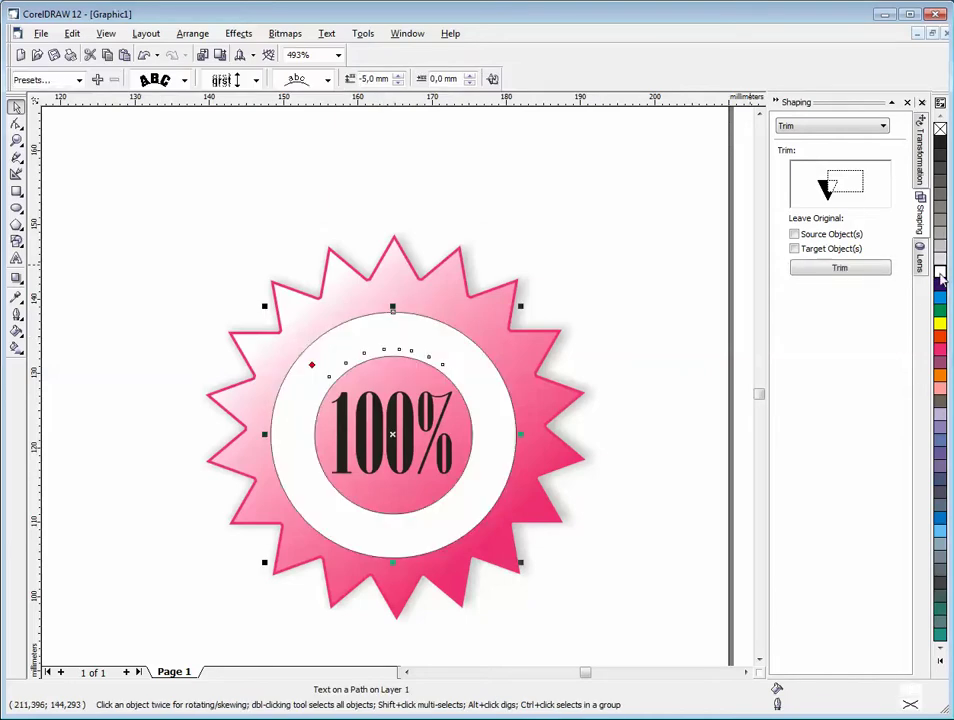
pyautogui.click(158, 58)
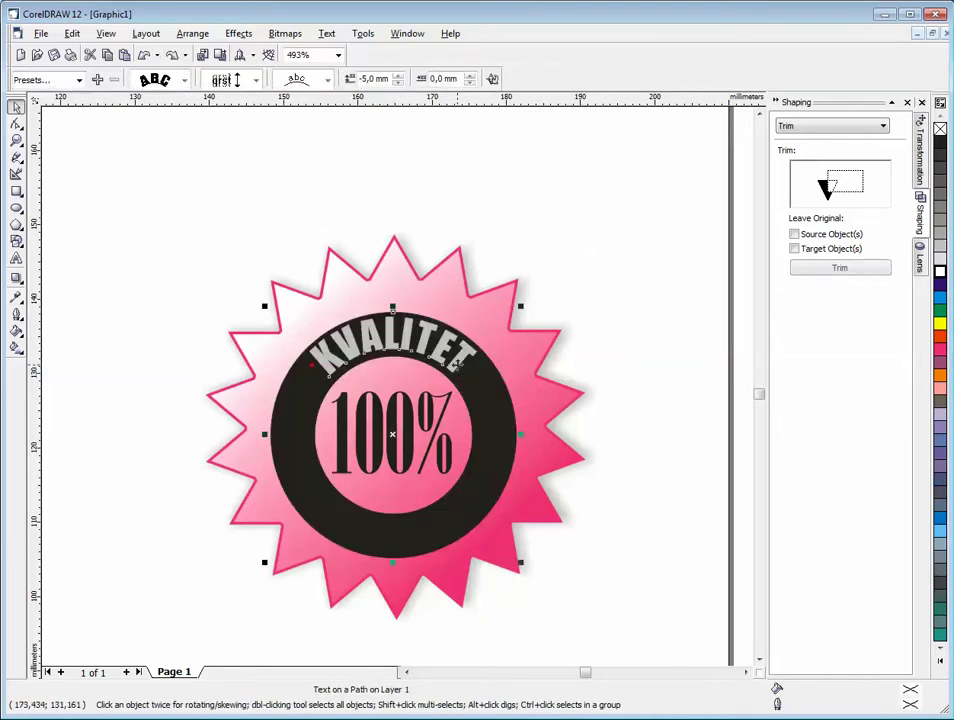
pyautogui.click(630, 332)
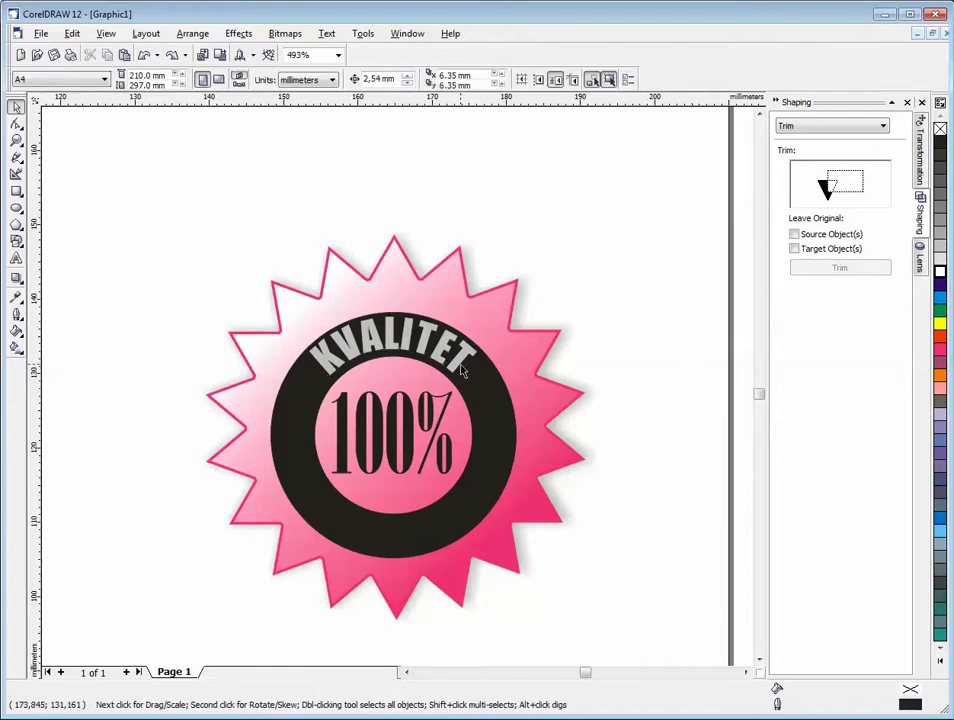
pyautogui.click(462, 370)
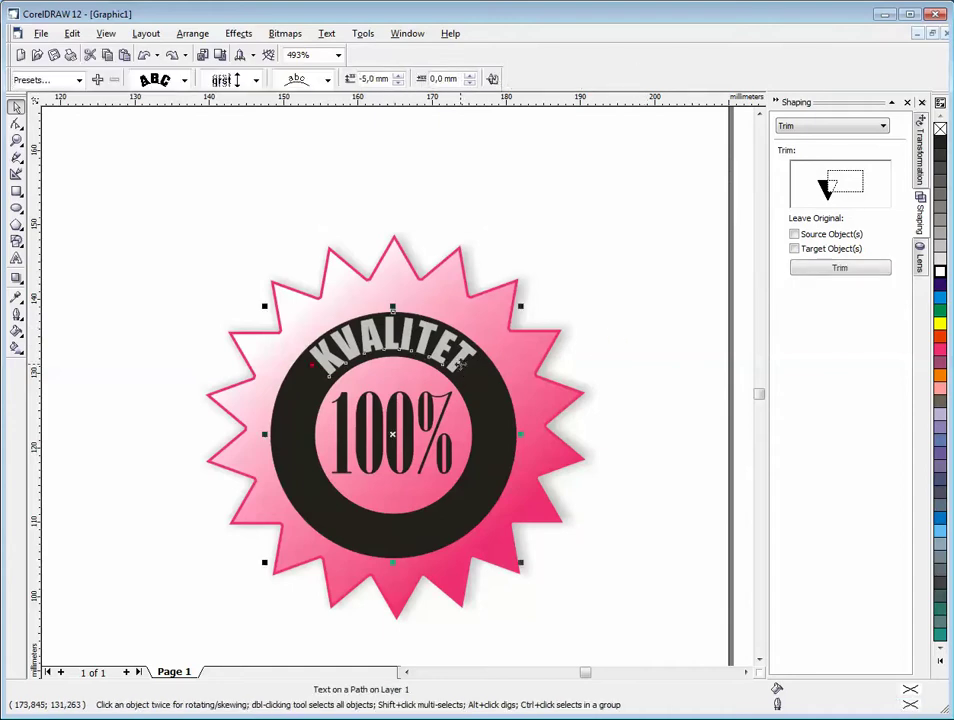
# - Add the artistic text "POUZDANOST" in the empty area above the starburst
pyautogui.click(630, 353)
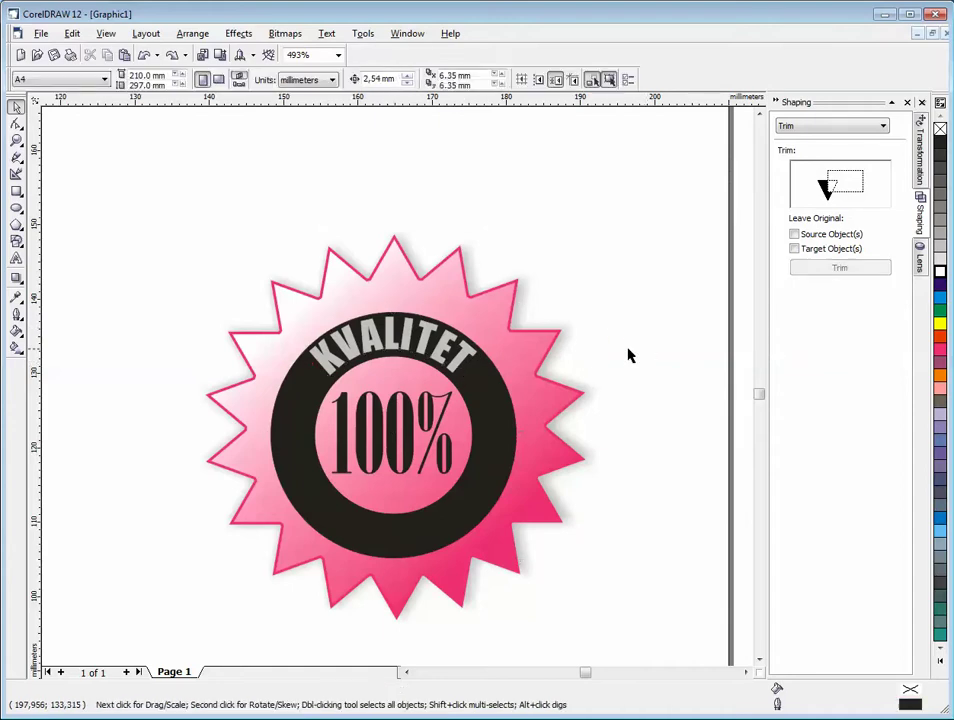
pyautogui.click(17, 259)
pyautogui.click(148, 187)
pyautogui.write('PO')
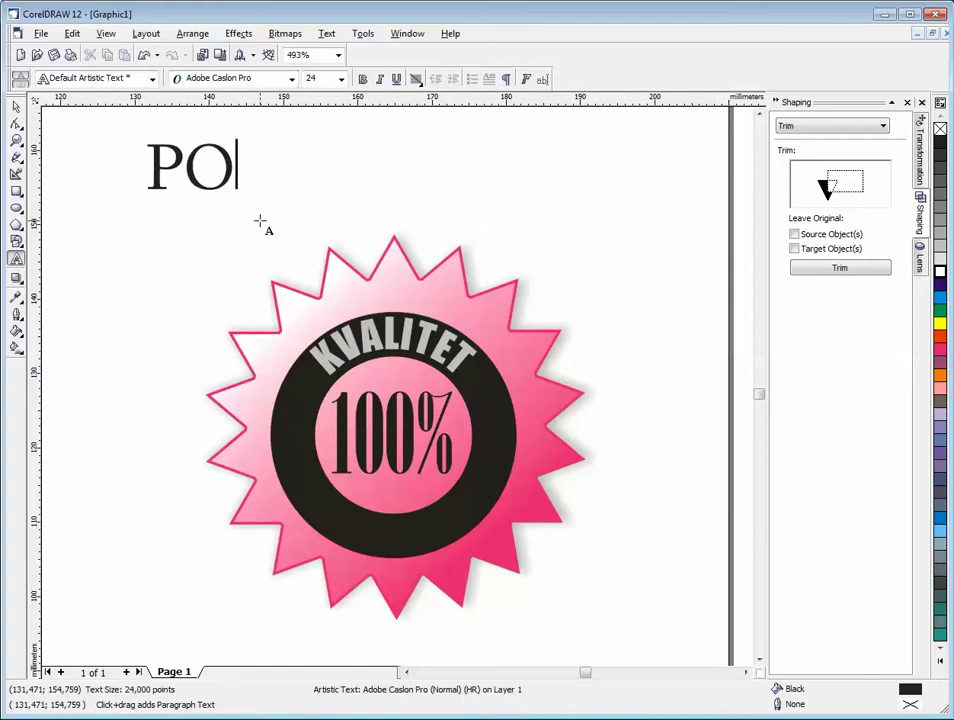
pyautogui.write('UZDANO')
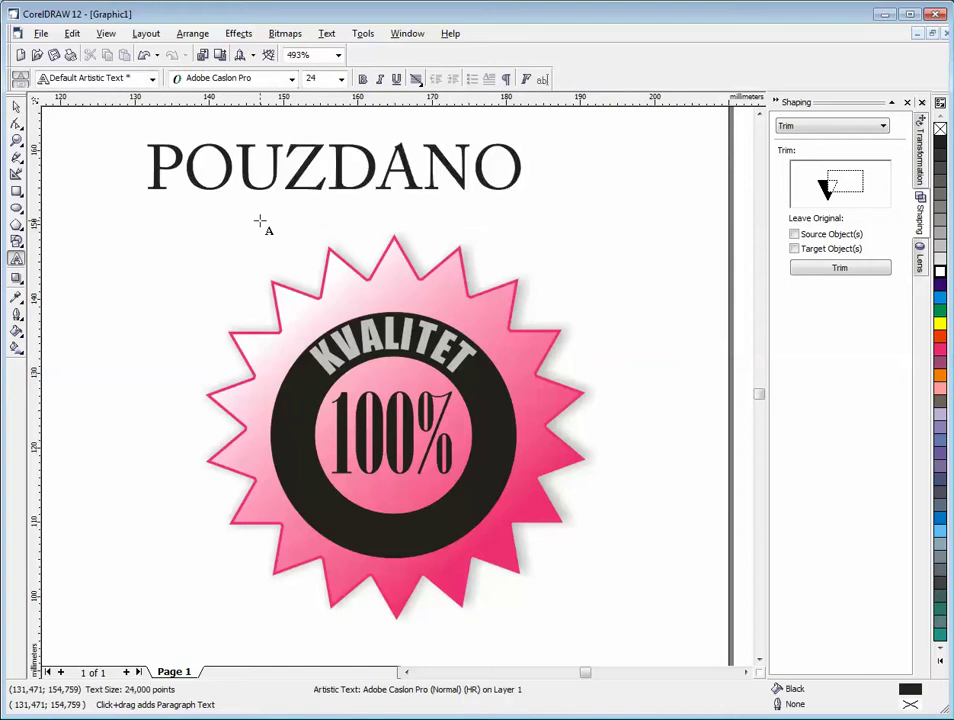
pyautogui.write('ST')
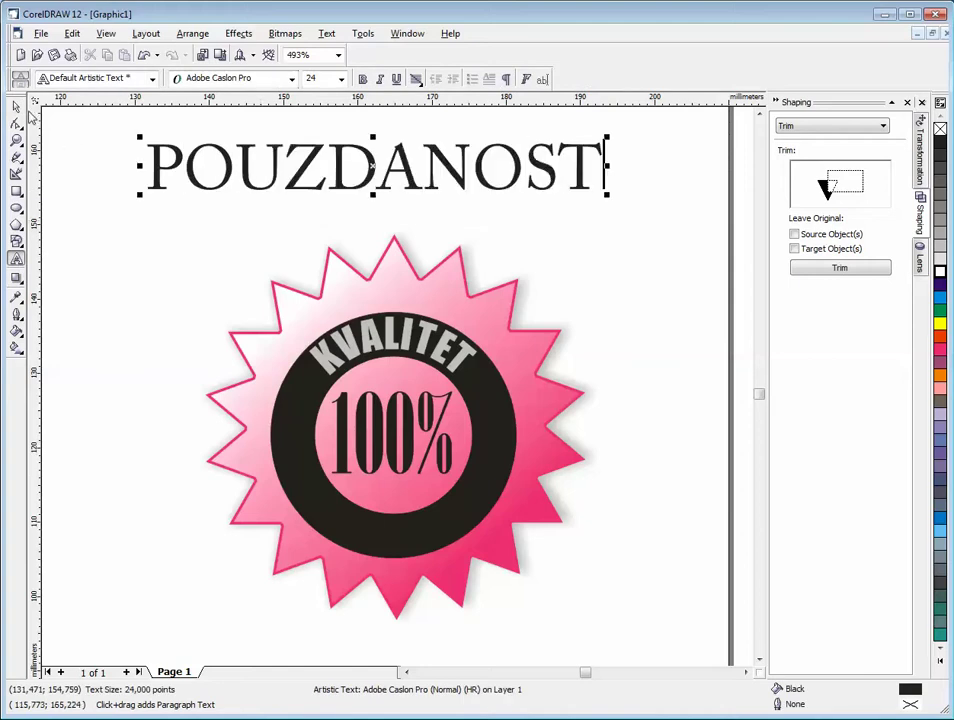
# - Format the "POUZDANOST" text in Impact, scaled down to about 16.7 pt, with a 10% black fill
pyautogui.click(16, 106)
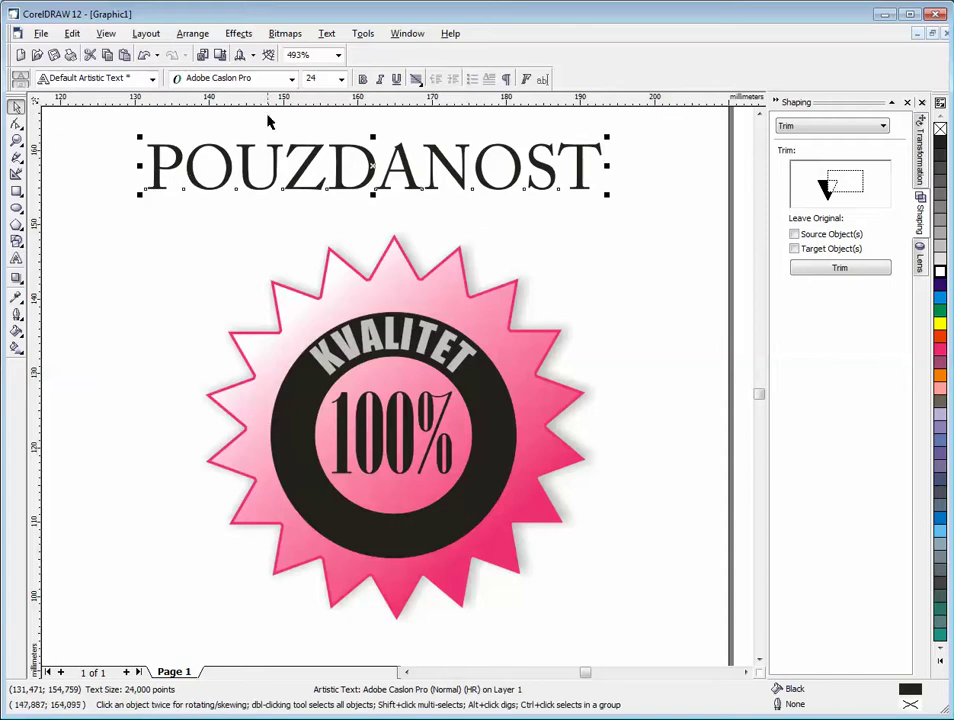
pyautogui.click(290, 79)
pyautogui.click(290, 110)
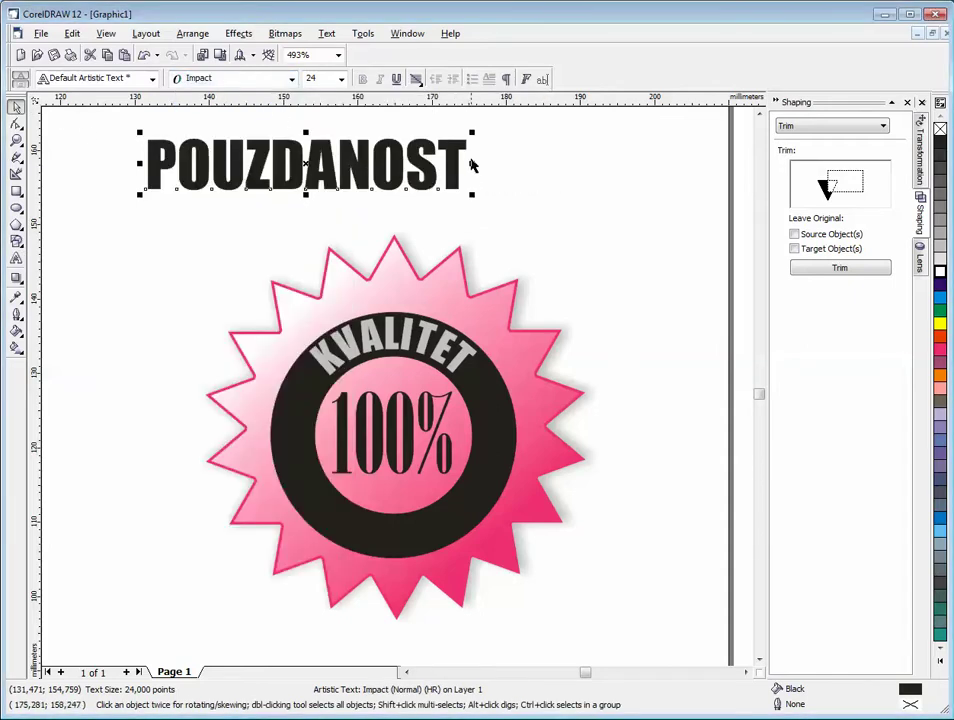
pyautogui.moveTo(474, 133); pyautogui.dragTo(376, 149)
pyautogui.click(940, 258)
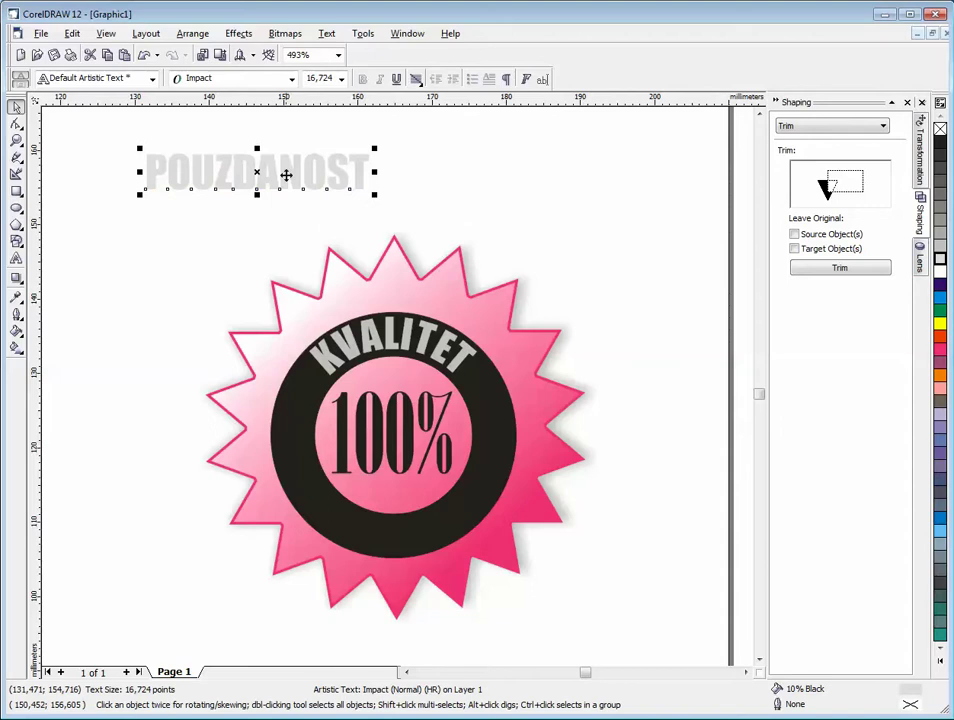
pyautogui.moveTo(262, 174)
pyautogui.mouseDown()
pyautogui.moveTo(192, 515)
pyautogui.moveTo(153, 272)
pyautogui.moveTo(249, 181)
pyautogui.mouseUp()
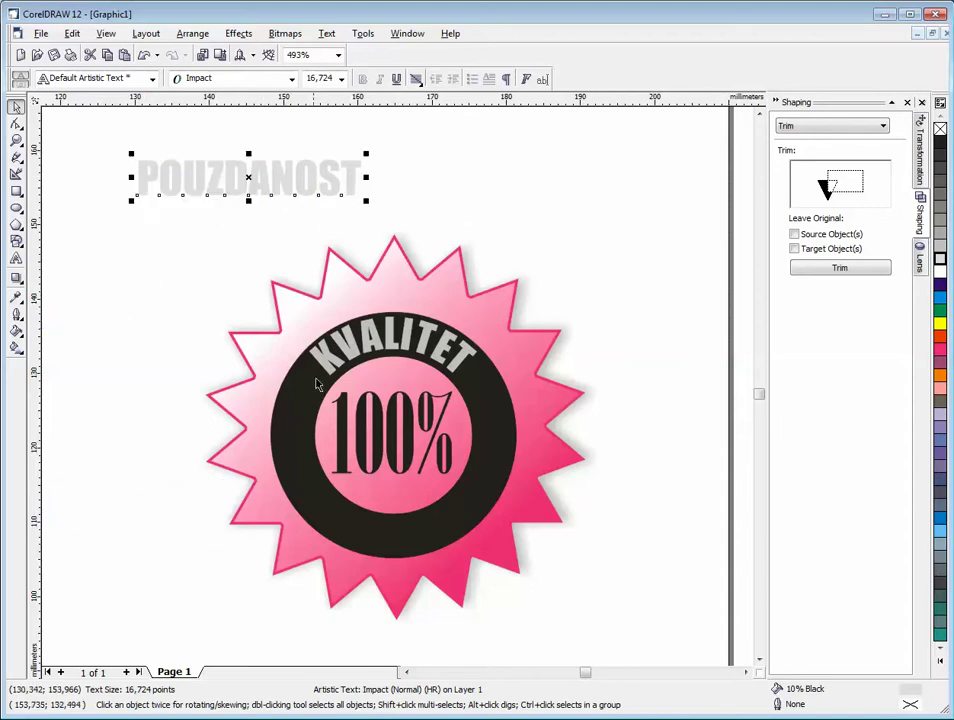
# - Fit the "POUZDANOST" text to the black ring, placed on the other side of the path at a distance of 1.5 mm
pyautogui.keyDown('shift'); pyautogui.click(324, 527); pyautogui.keyUp('shift')
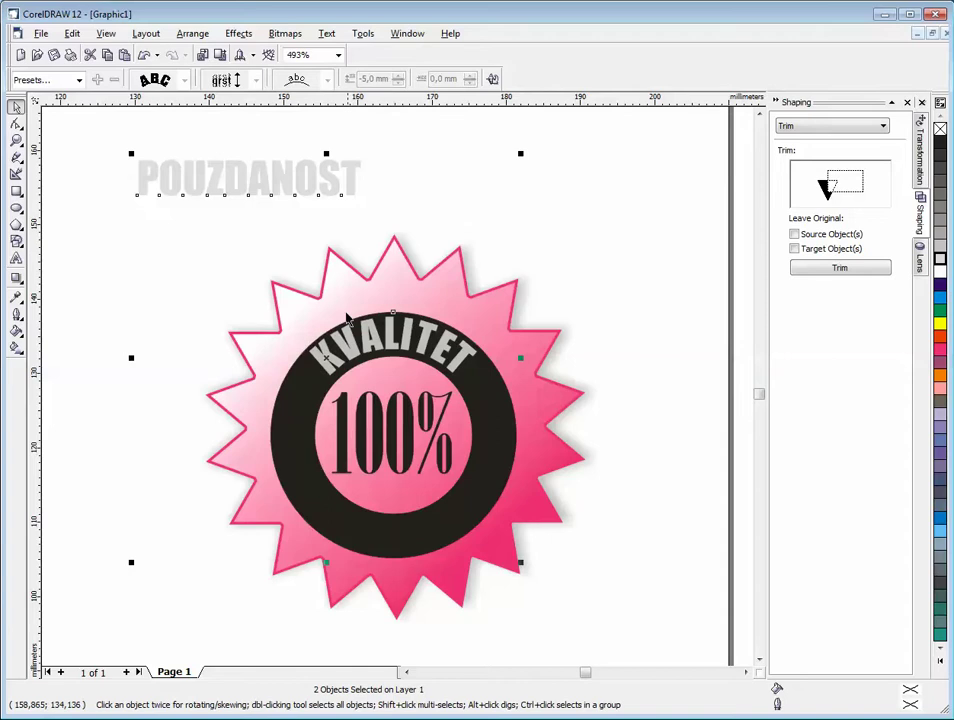
pyautogui.click(327, 37)
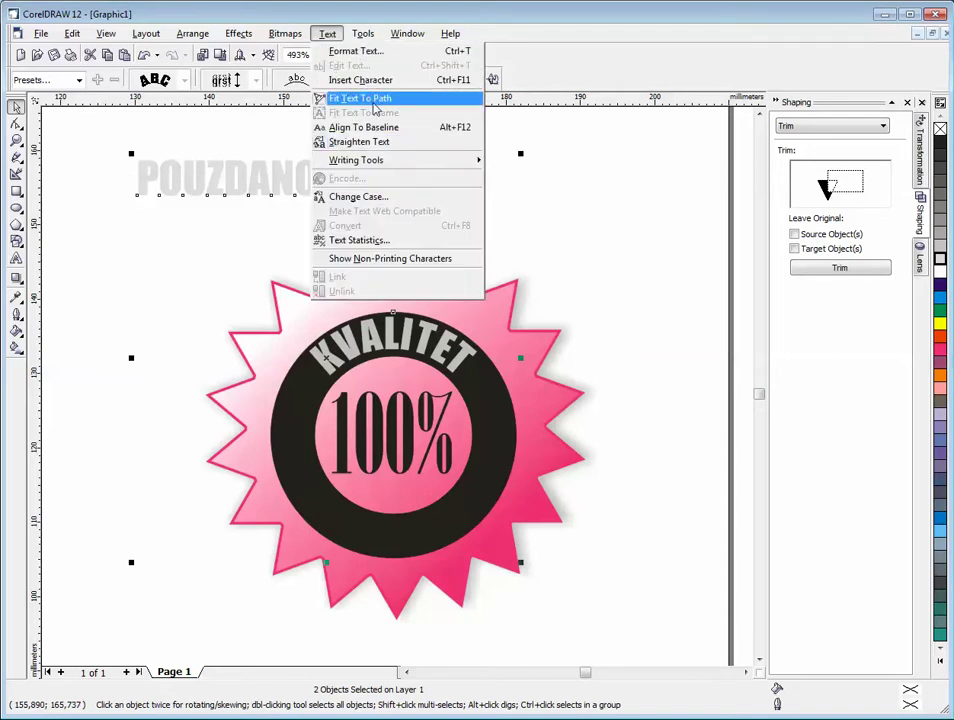
pyautogui.click(365, 96)
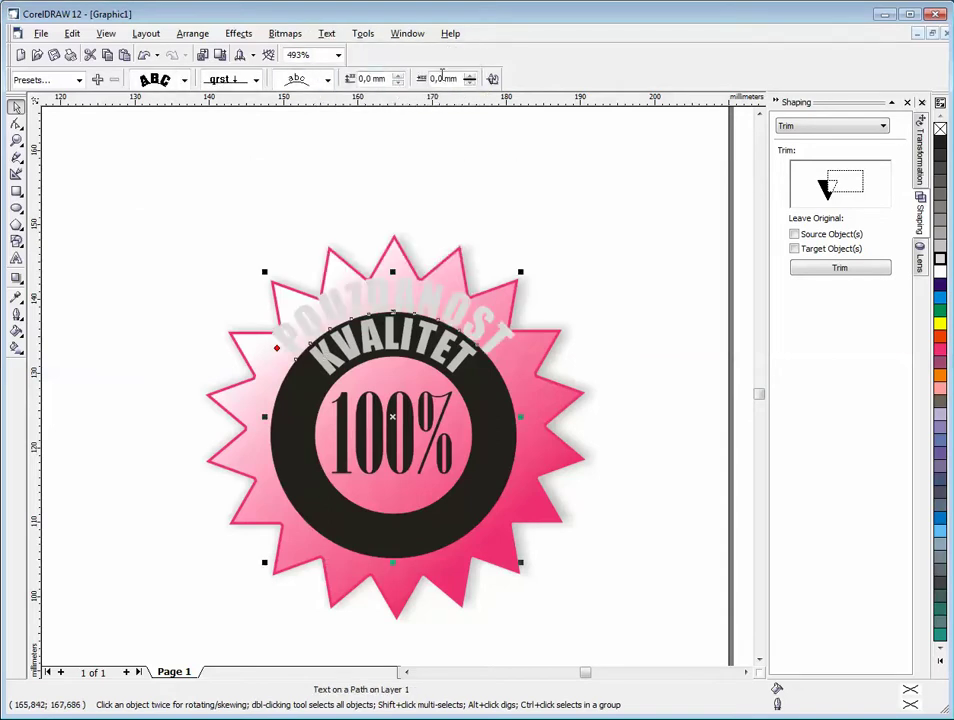
pyautogui.click(494, 79)
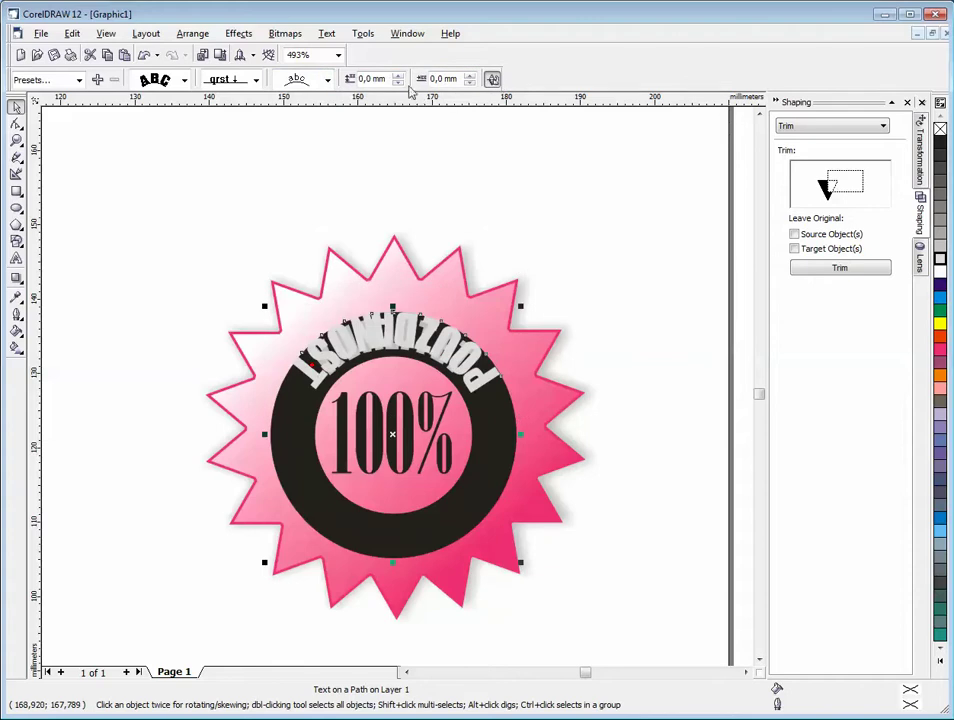
pyautogui.moveTo(400, 78); pyautogui.dragTo(400, 86)
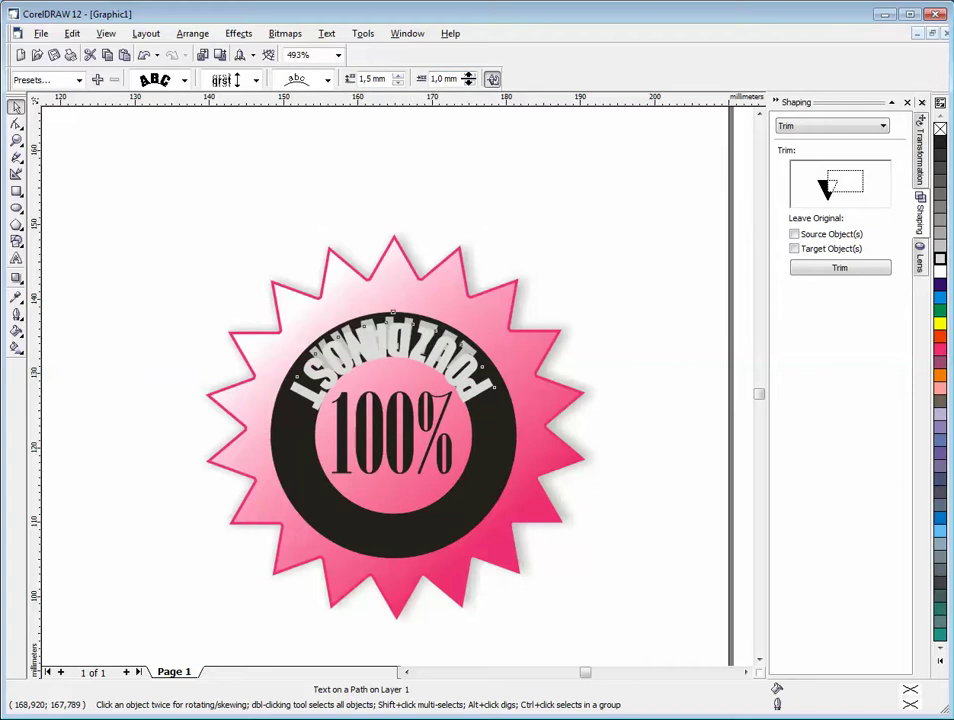
# - Set the "POUZDANOST" text's horizontal offset to 46.0 mm so it runs along the lower part of the ring
pyautogui.click(472, 80)
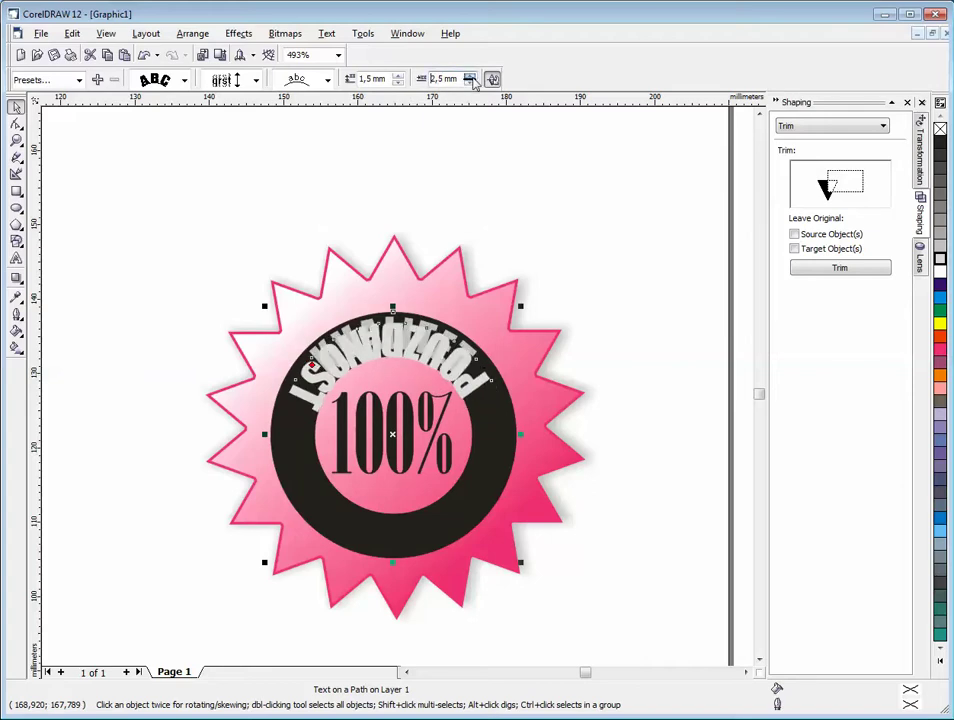
pyautogui.click(472, 80)
pyautogui.click(472, 80)
pyautogui.click(472, 80)
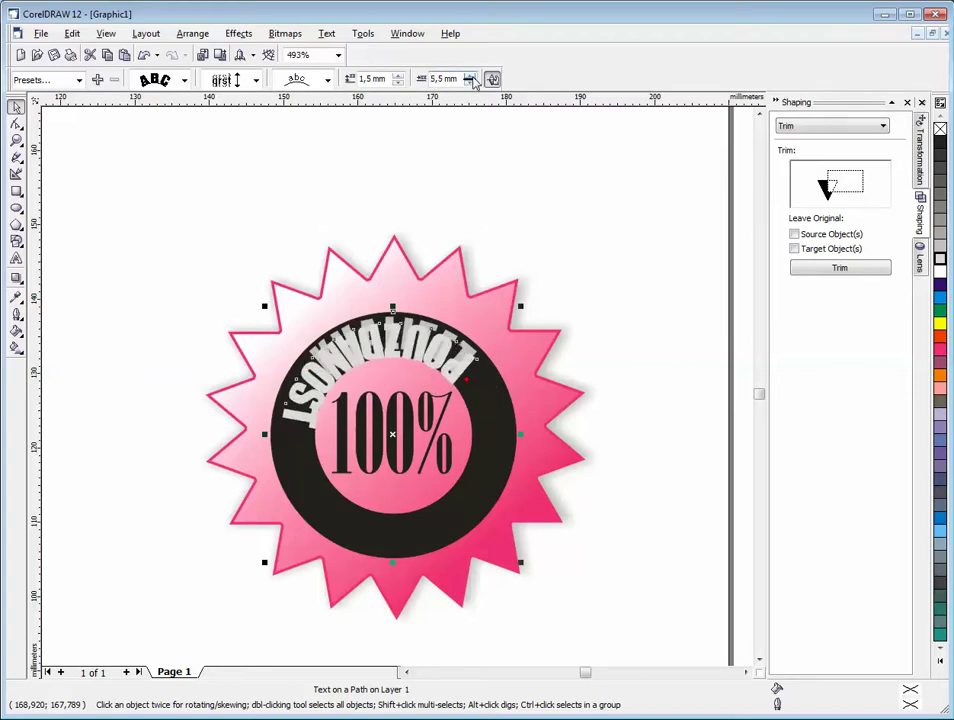
pyautogui.click(471, 78)
pyautogui.click(471, 78)
pyautogui.click(471, 78)
pyautogui.click(471, 78)
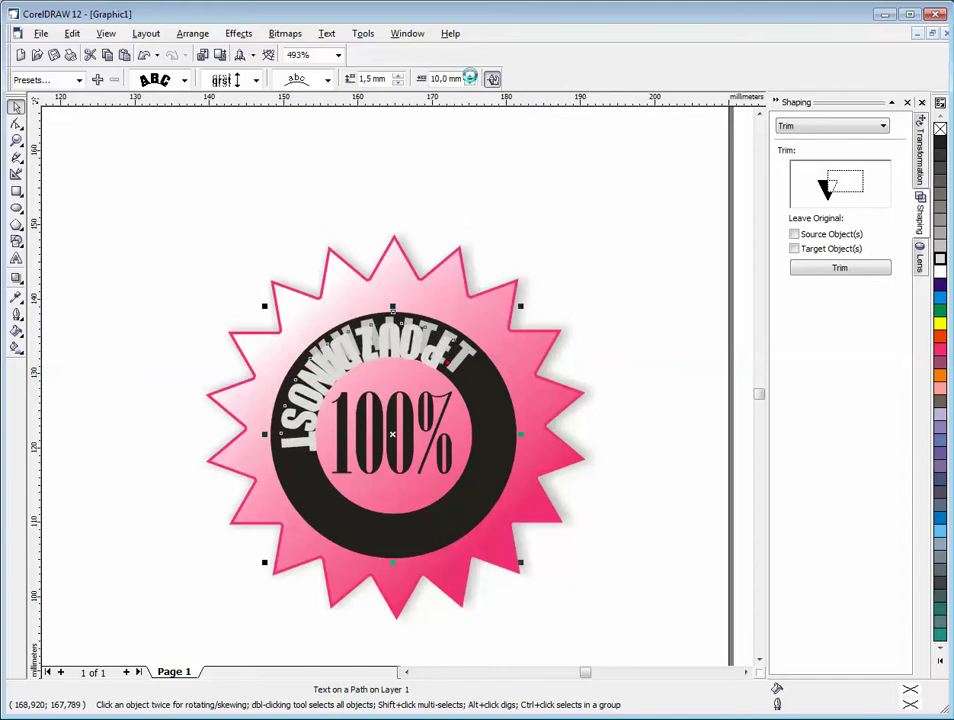
pyautogui.click(471, 78)
pyautogui.click(471, 78)
pyautogui.click(471, 78)
pyautogui.click(471, 78)
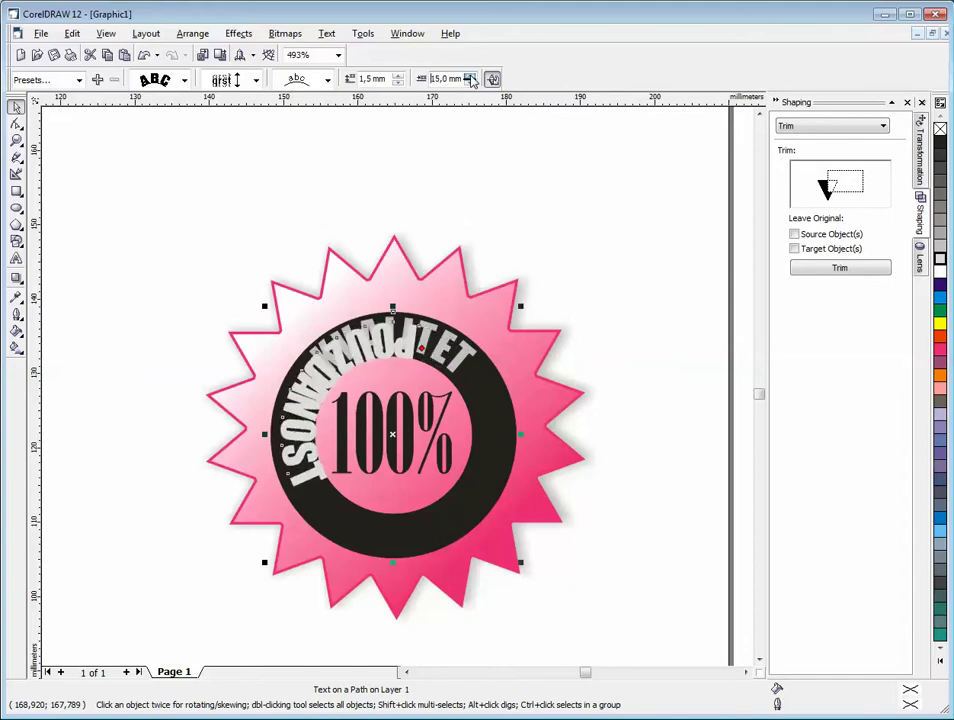
pyautogui.click(471, 78)
pyautogui.click(471, 78)
pyautogui.click(471, 78)
pyautogui.click(471, 78)
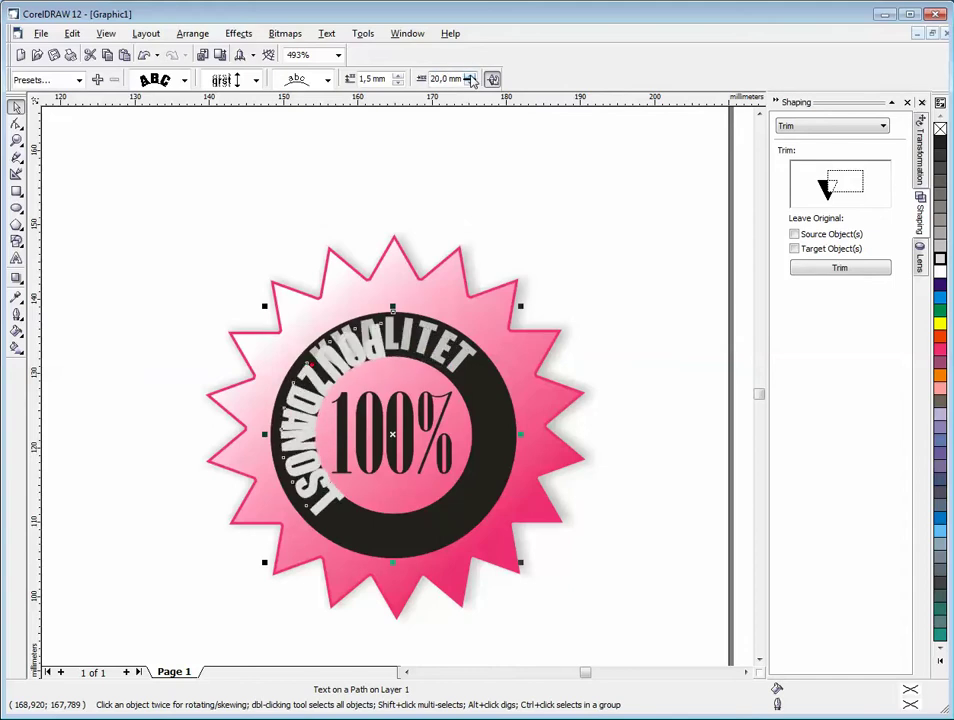
pyautogui.click(471, 78)
pyautogui.click(471, 78)
pyautogui.click(471, 78)
pyautogui.click(471, 78)
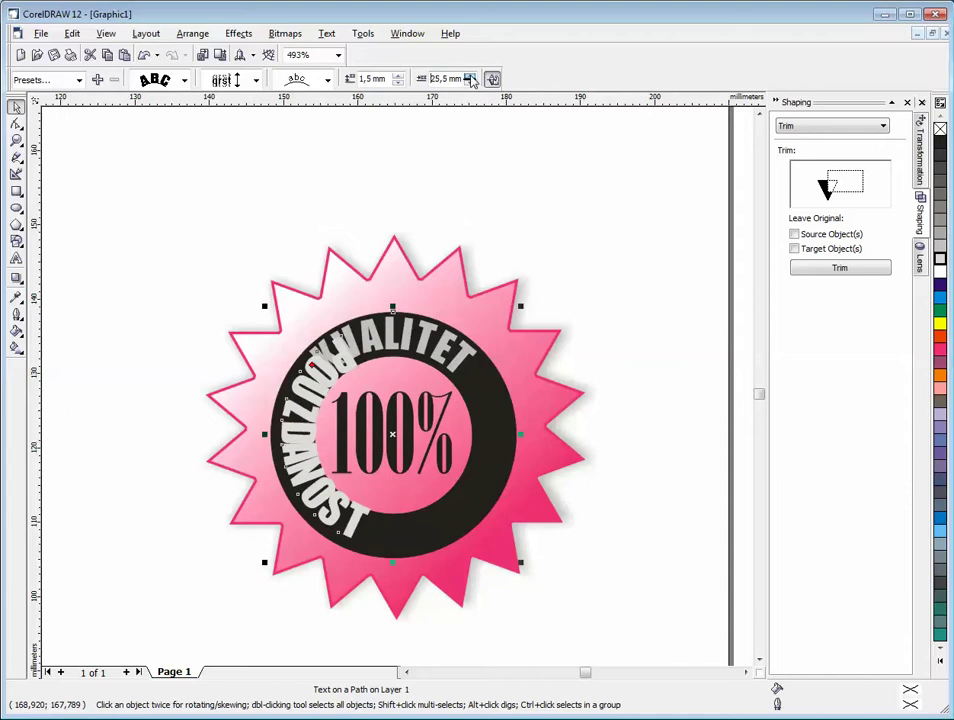
pyautogui.click(471, 78)
pyautogui.click(471, 78)
pyautogui.click(471, 78)
pyautogui.click(471, 78)
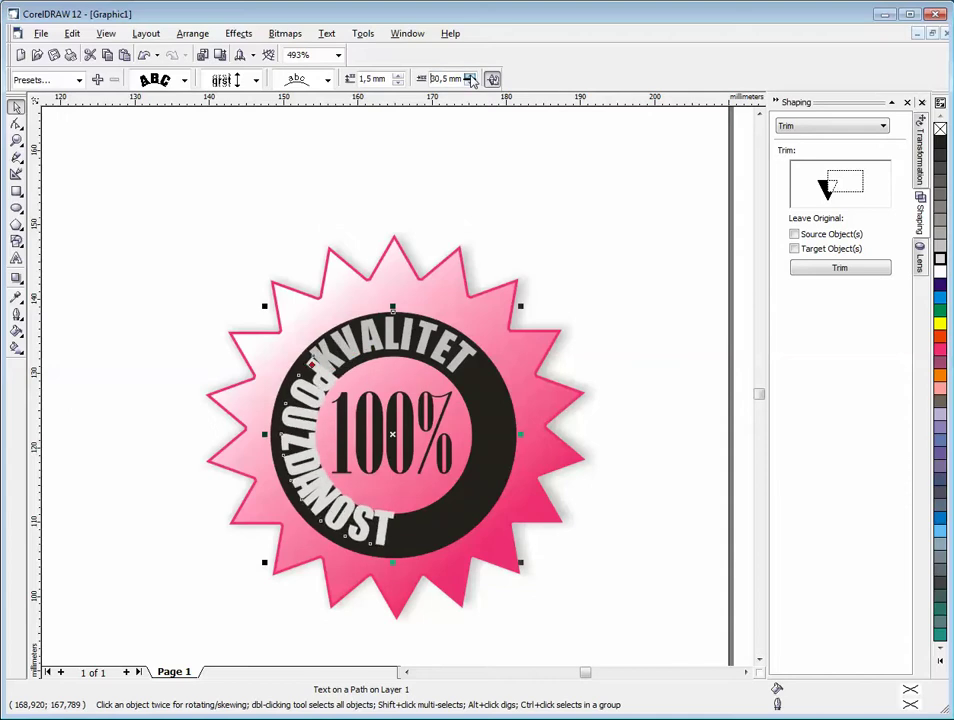
pyautogui.click(471, 78)
pyautogui.click(471, 78)
pyautogui.click(471, 78)
pyautogui.click(471, 78)
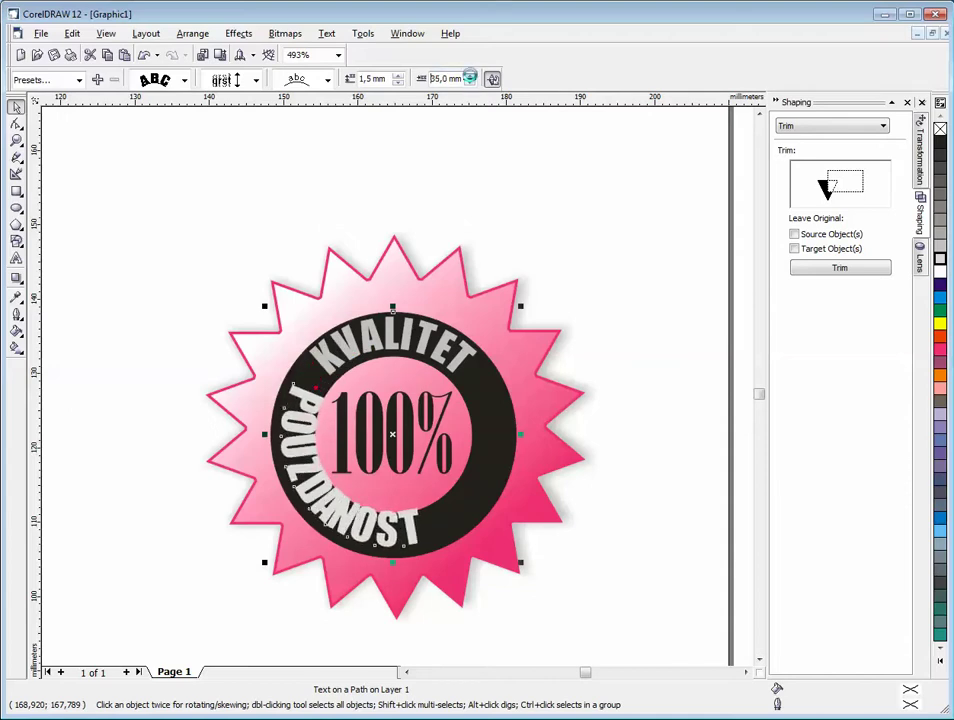
pyautogui.click(471, 78)
pyautogui.click(471, 78)
pyautogui.click(471, 78)
pyautogui.click(471, 78)
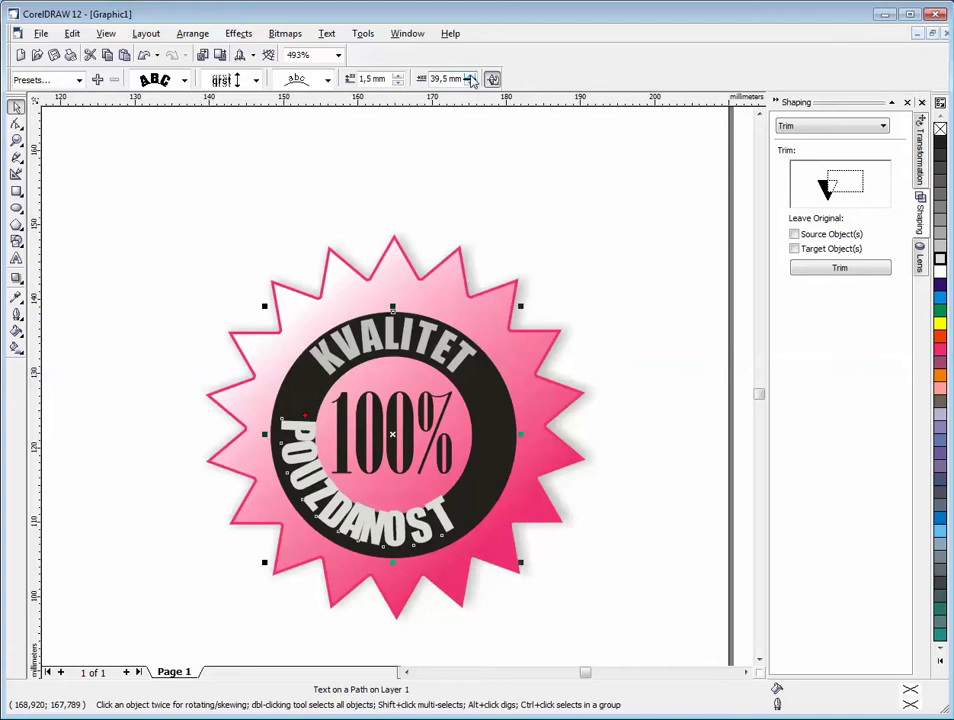
pyautogui.click(471, 78)
pyautogui.click(471, 78)
pyautogui.click(471, 78)
pyautogui.click(471, 78)
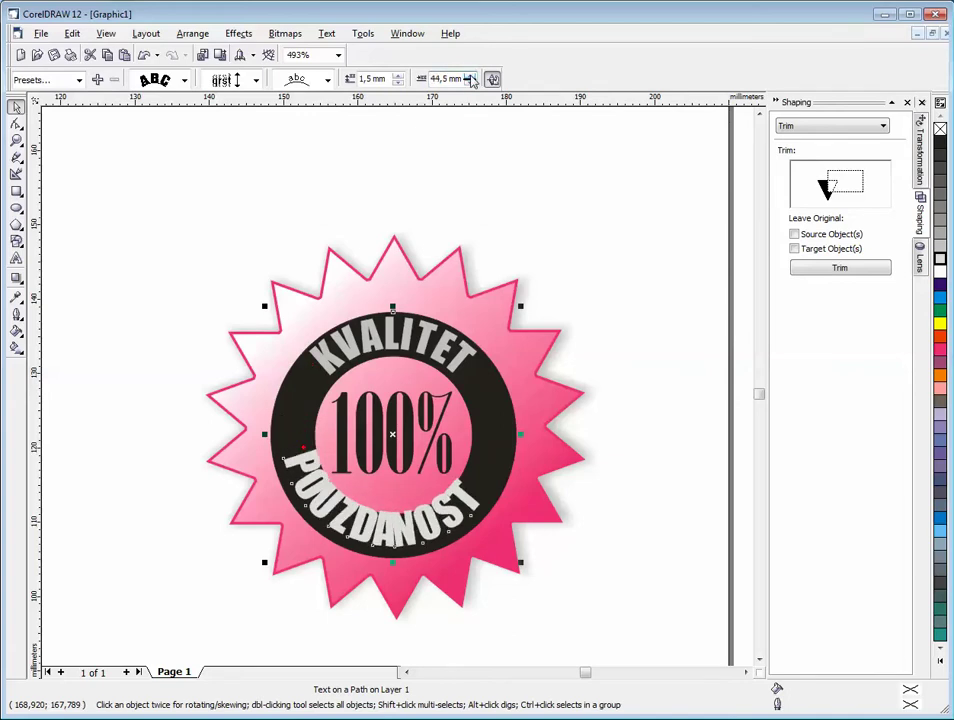
pyautogui.click(471, 78)
pyautogui.click(471, 78)
pyautogui.click(471, 78)
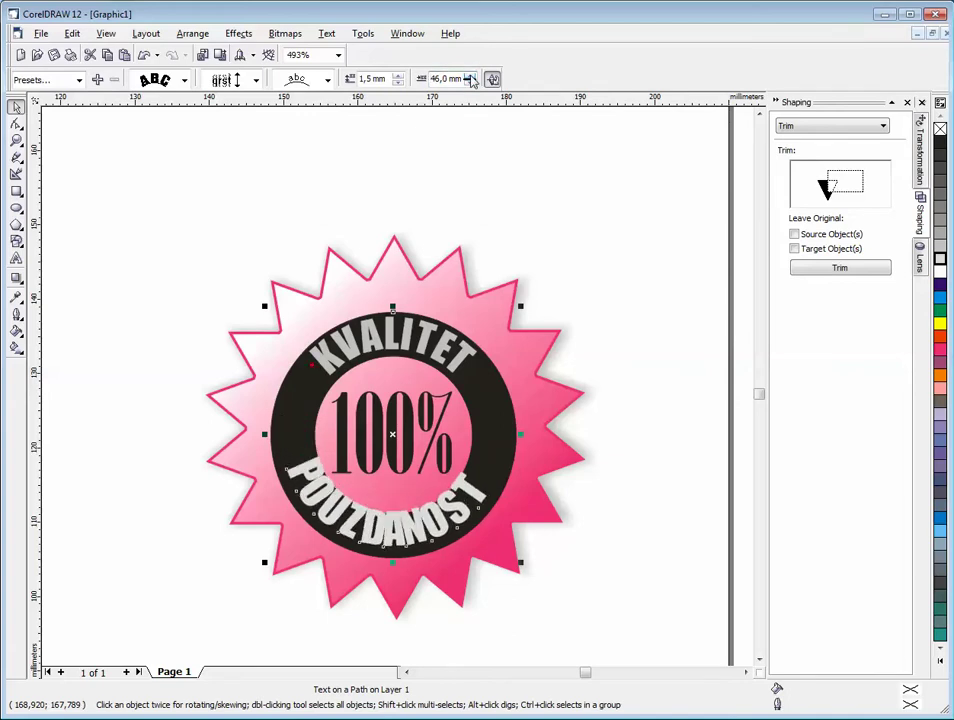
# - Fit "POUZDANOST" within the lower ring band with a 0.5 mm distance from the path and a 50.5 mm horizontal offset
pyautogui.click(396, 76)
pyautogui.click(399, 83)
pyautogui.click(399, 83)
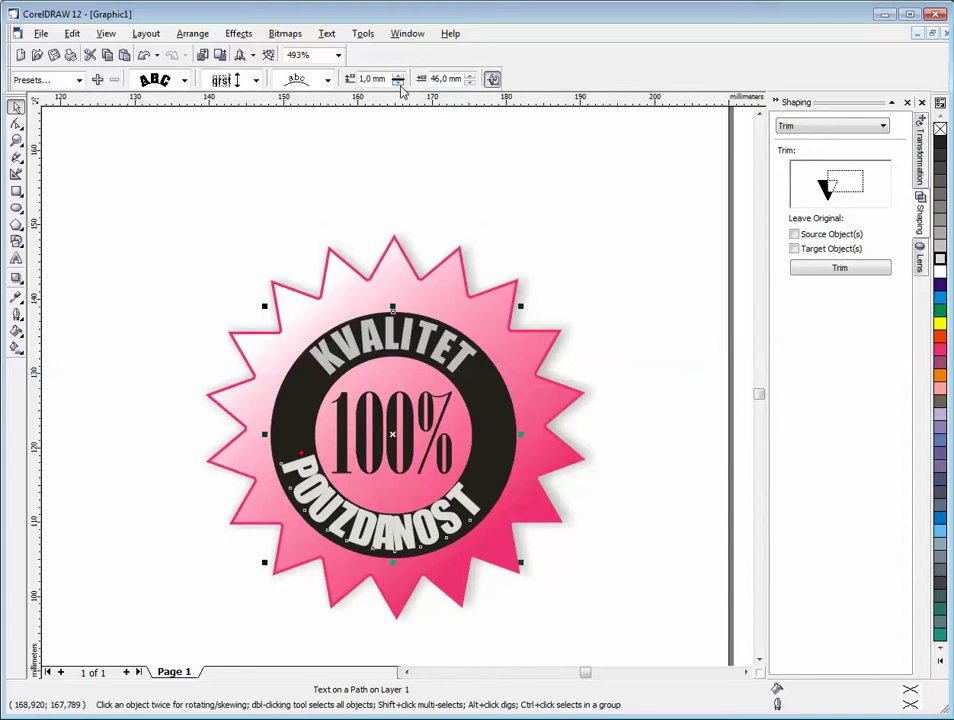
pyautogui.click(470, 77)
pyautogui.click(470, 77)
pyautogui.click(470, 77)
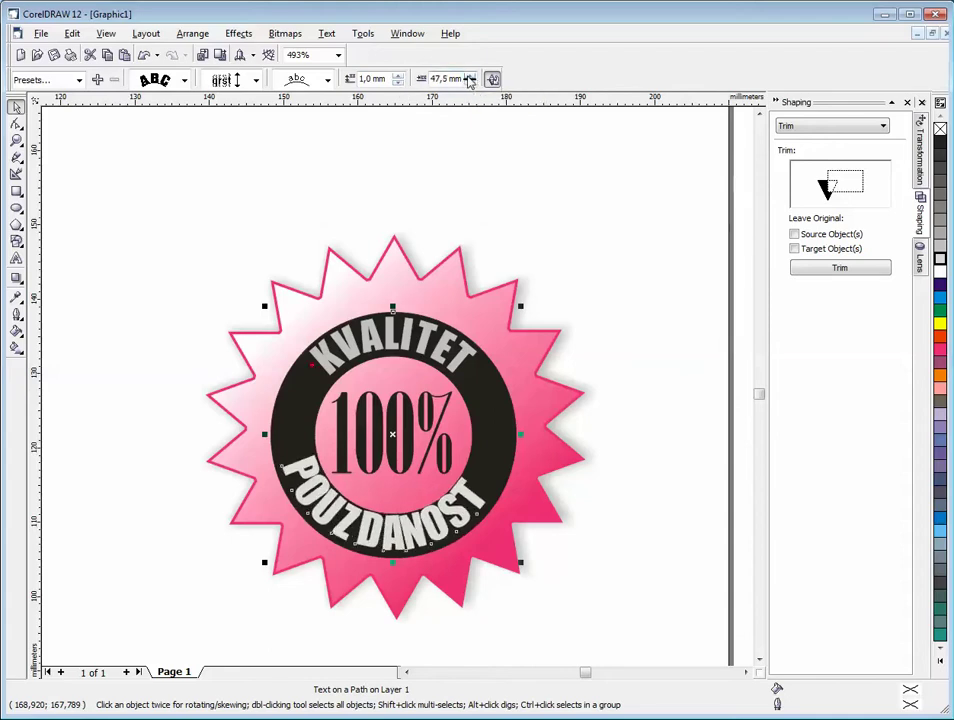
pyautogui.click(470, 77)
pyautogui.click(470, 77)
pyautogui.click(398, 83)
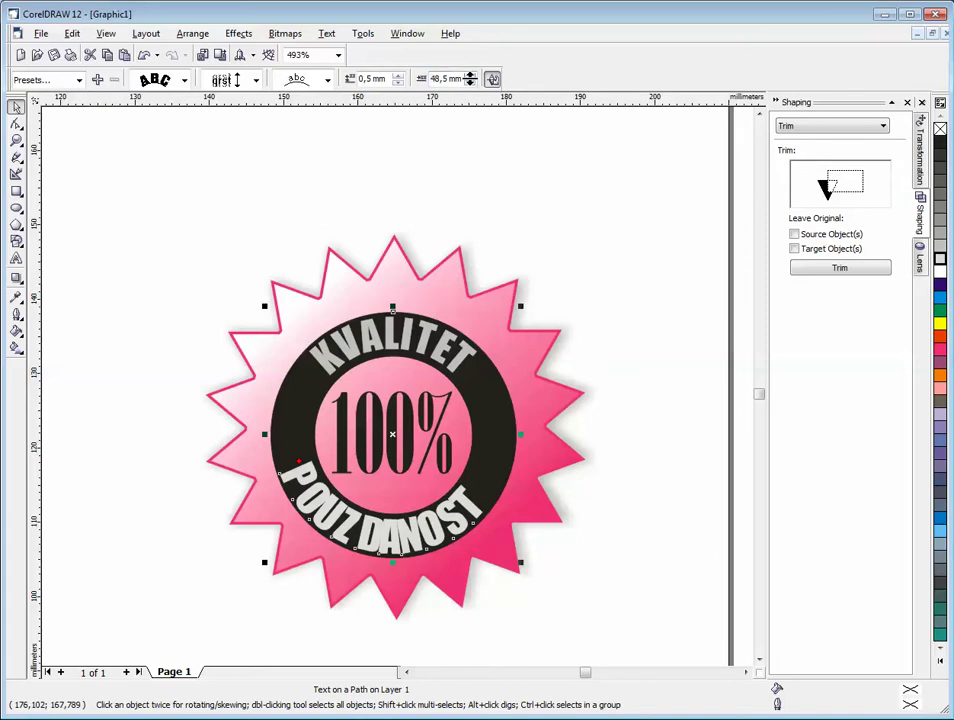
pyautogui.click(470, 77)
pyautogui.click(470, 77)
pyautogui.click(470, 77)
pyautogui.click(470, 77)
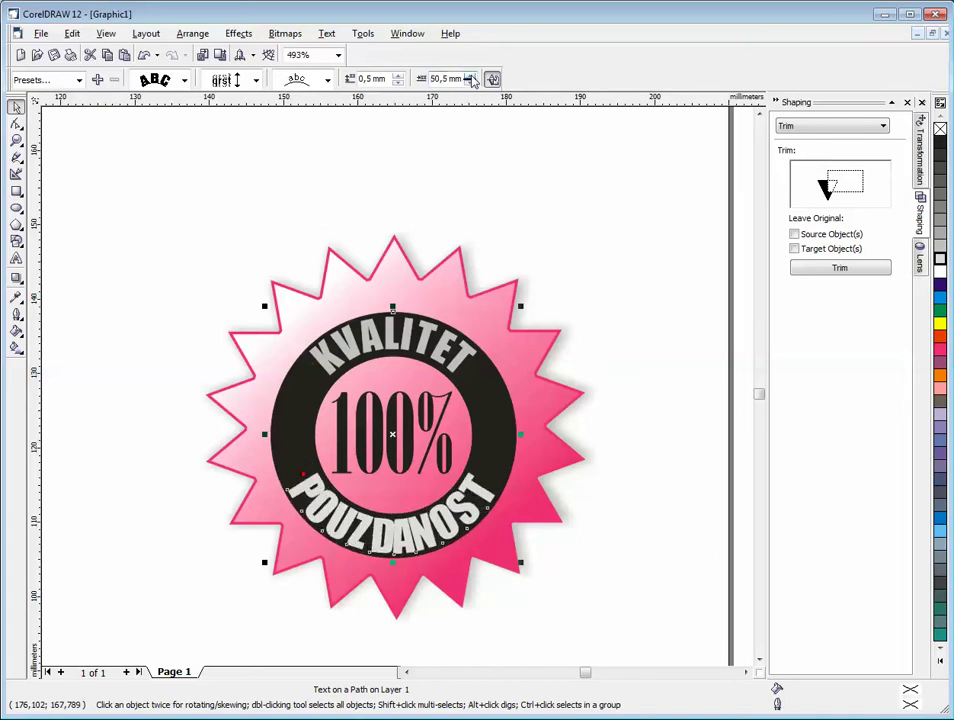
# - Try a white fill on the ring with the "POUZDANOST" text, undo it, and deselect everything
pyautogui.click(940, 271)
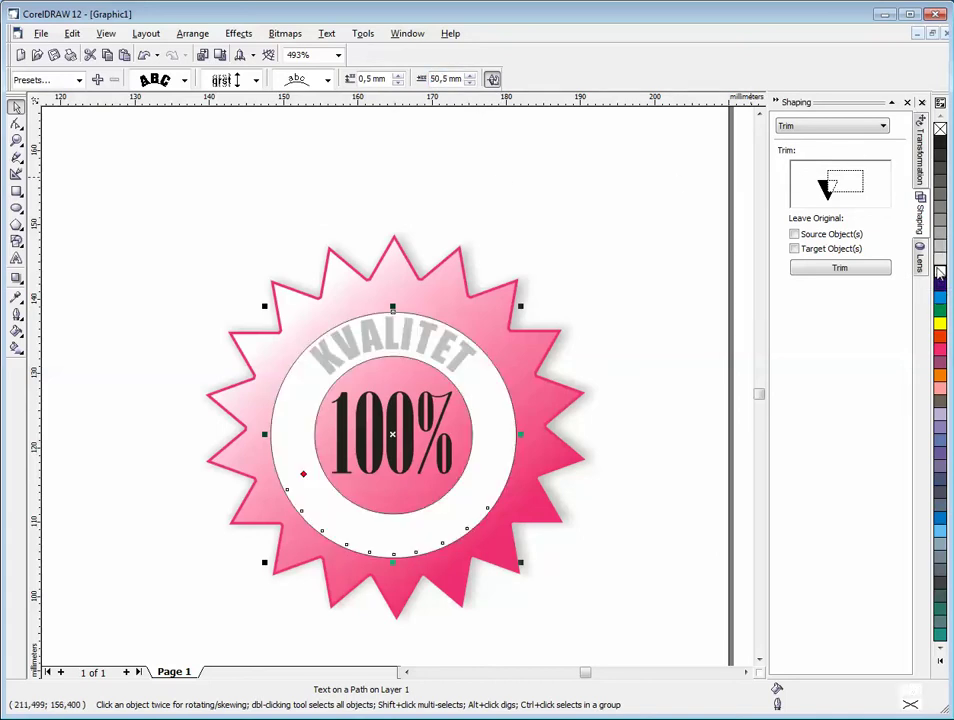
pyautogui.click(144, 54)
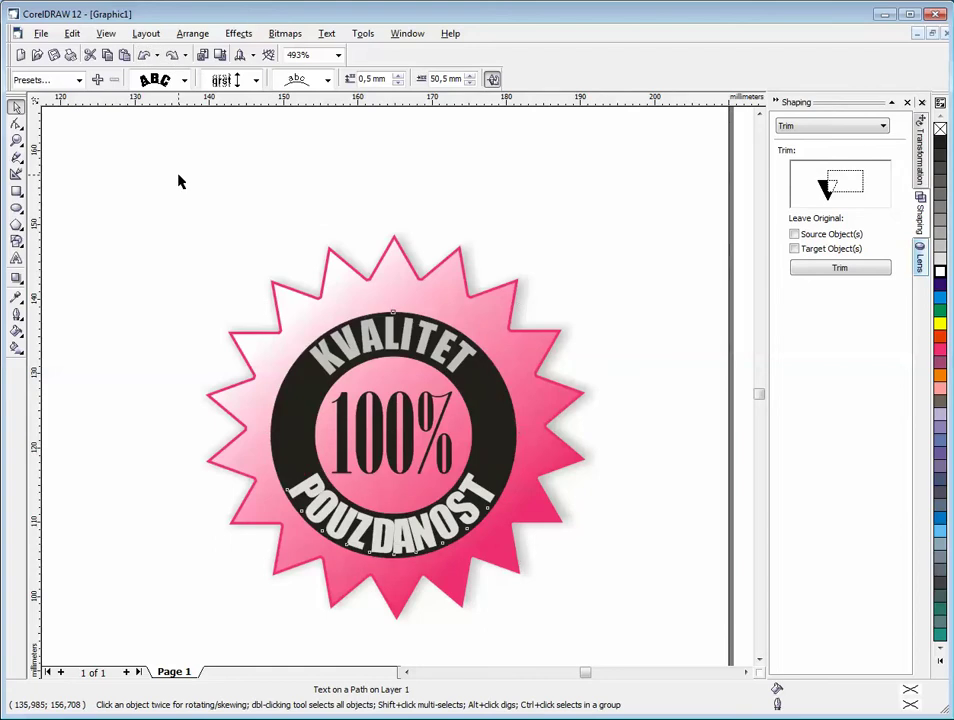
pyautogui.click(181, 181)
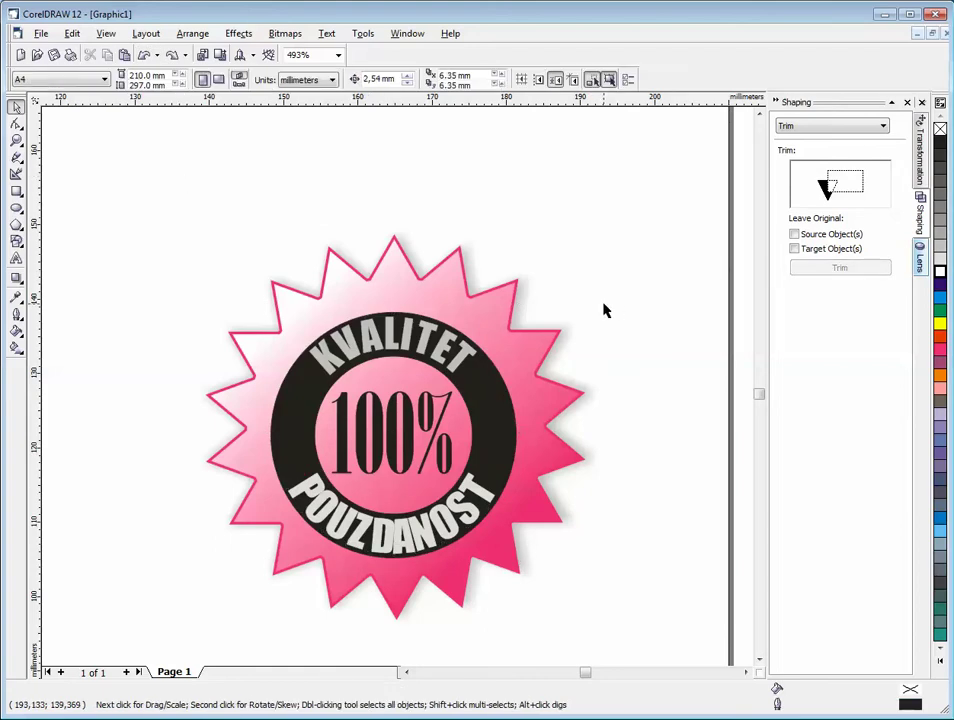